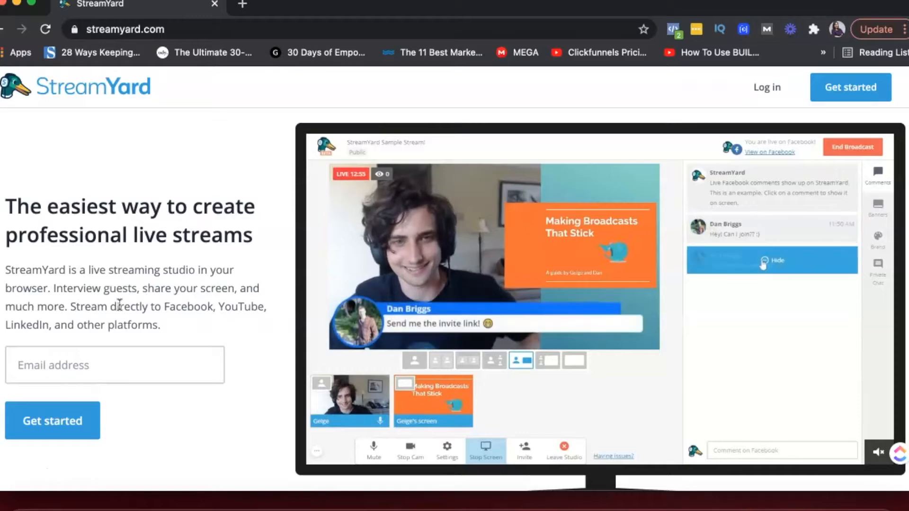
# Step: Open the StreamYard pricing page and examine the Free plan's feature list and streaming limits explanation
pyautogui.scroll(-15, 120, 304)
pyautogui.scroll(-10, 119, 304)
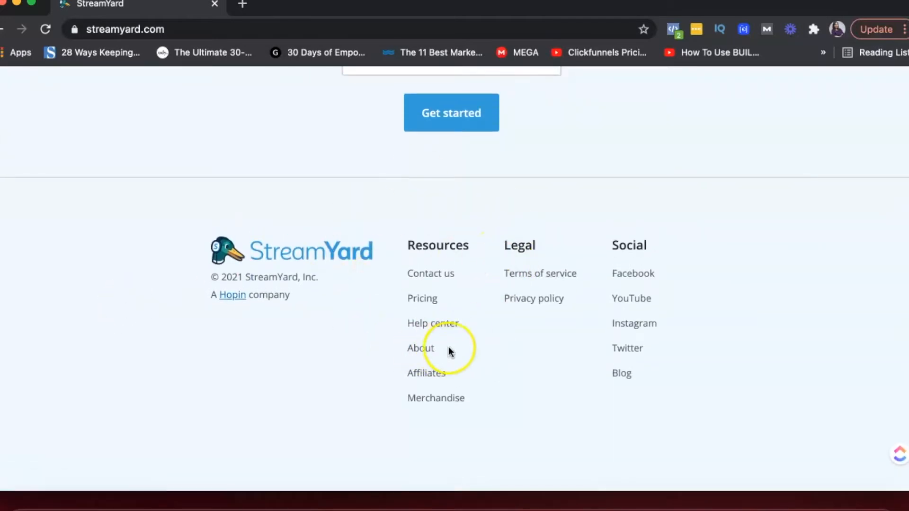
pyautogui.click(431, 302)
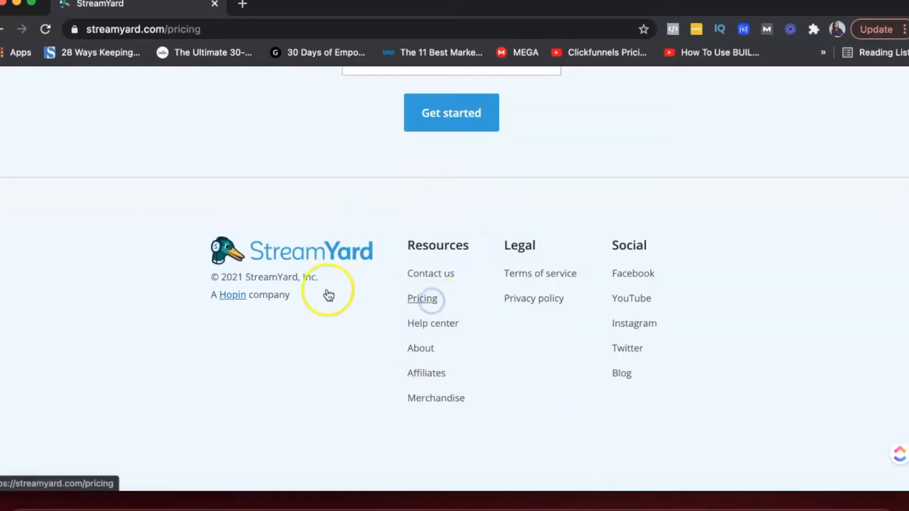
pyautogui.scroll(-5, 289, 309)
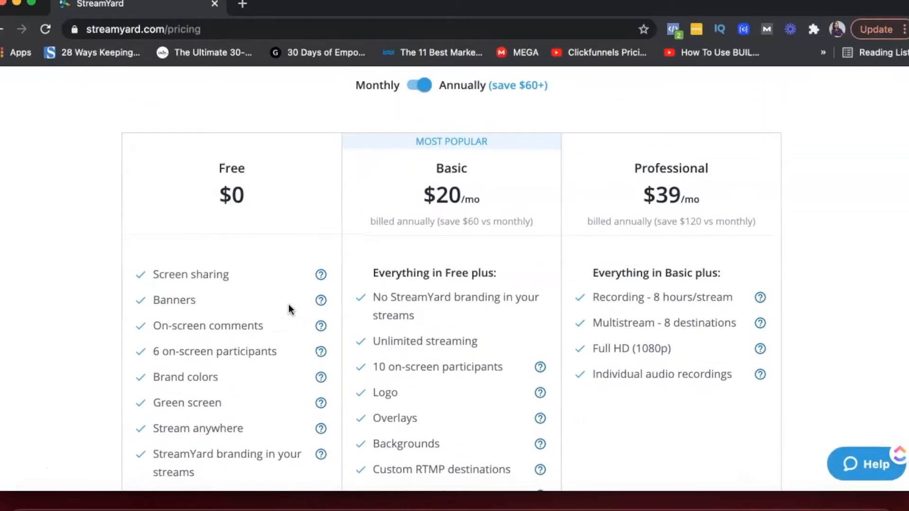
pyautogui.scroll(-2, 290, 309)
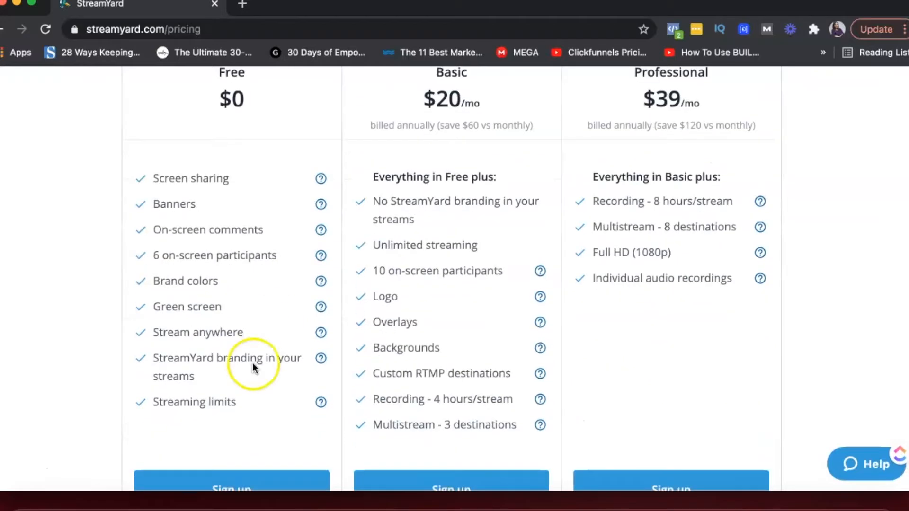
pyautogui.moveTo(321, 403)
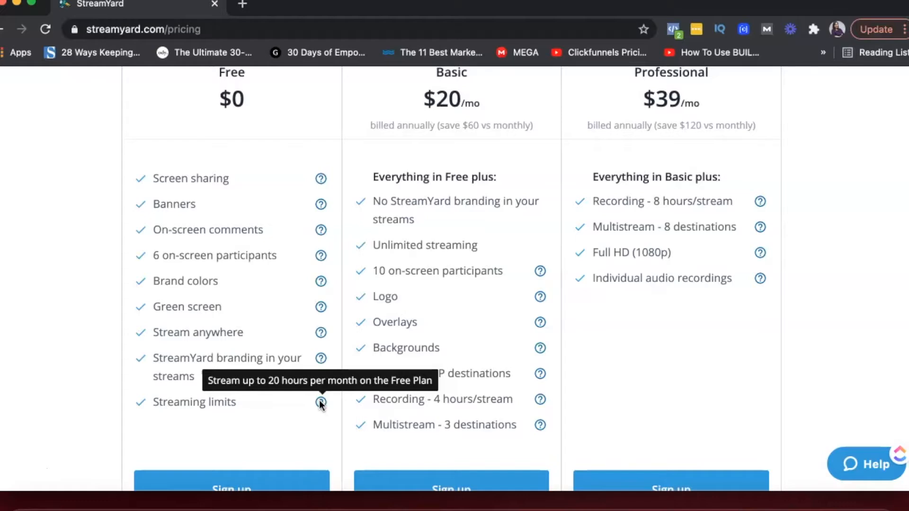
# Step: Switch the plan prices to monthly billing and read the explanation of the Basic plan's Backgrounds feature
pyautogui.scroll(5, 426, 336)
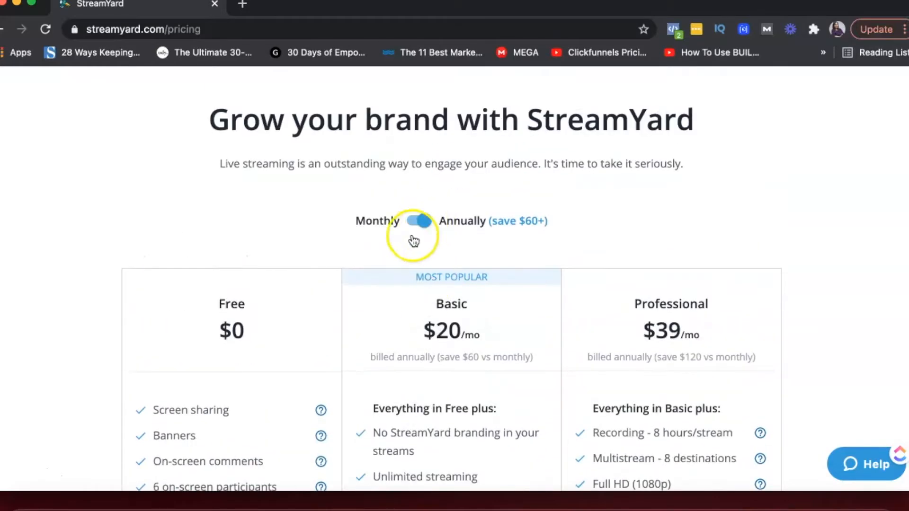
pyautogui.click(422, 226)
pyautogui.scroll(-2, 397, 297)
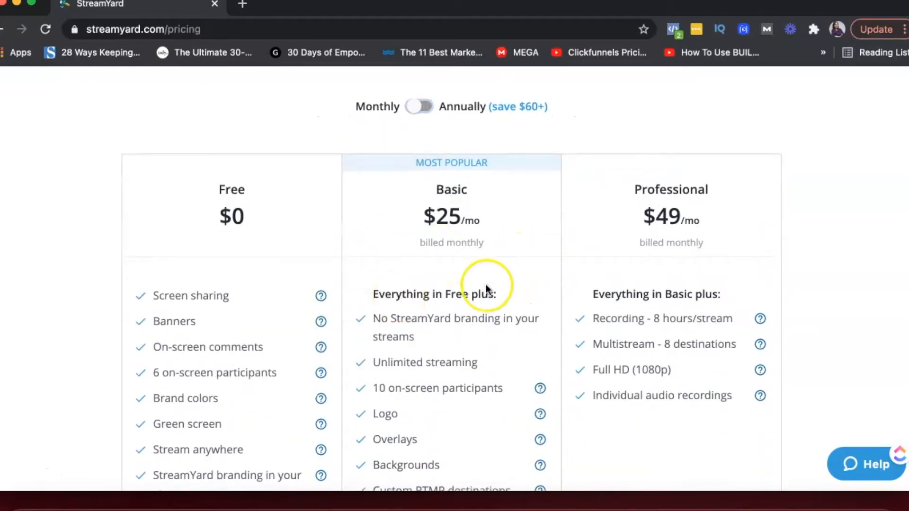
pyautogui.scroll(-3, 486, 284)
pyautogui.moveTo(539, 320)
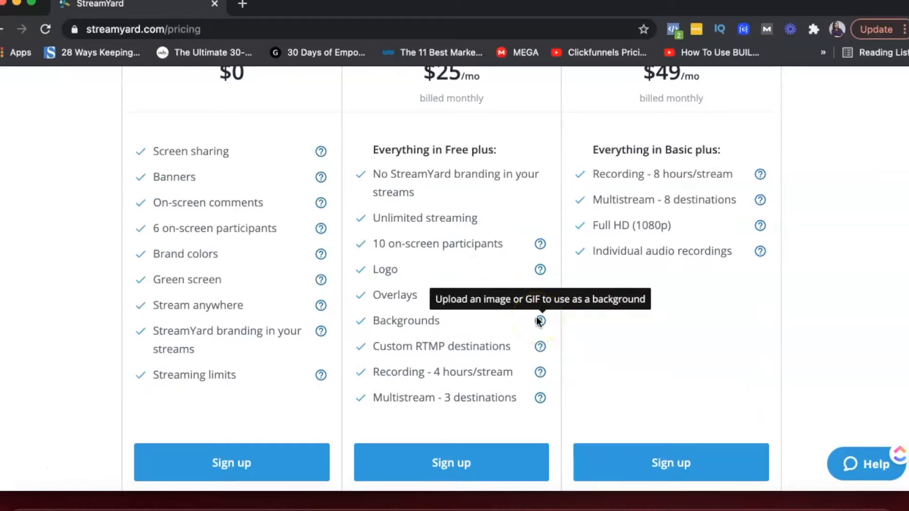
# Step: Read the Basic plan's multistream explanation and compare its features with those of the Free plan
pyautogui.scroll(3, 538, 320)
pyautogui.scroll(-3, 538, 319)
pyautogui.click(425, 422)
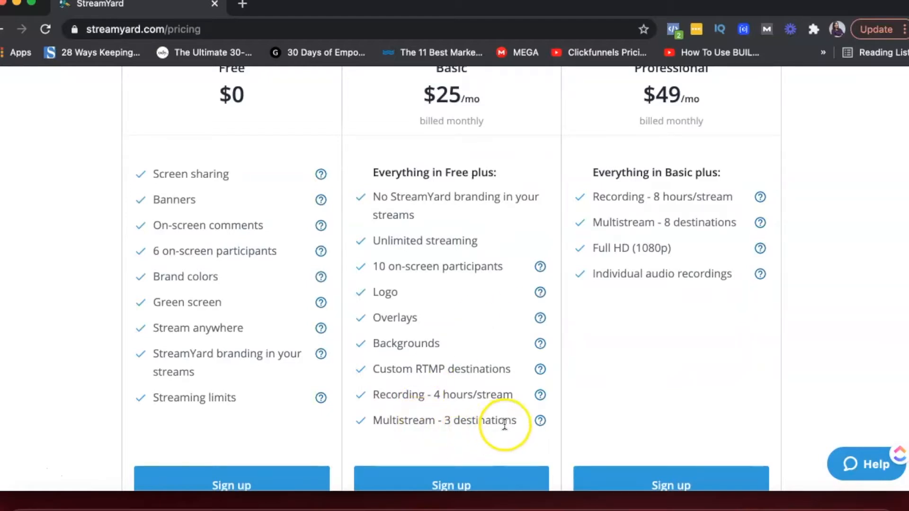
pyautogui.scroll(-2, 525, 417)
pyautogui.moveTo(540, 372)
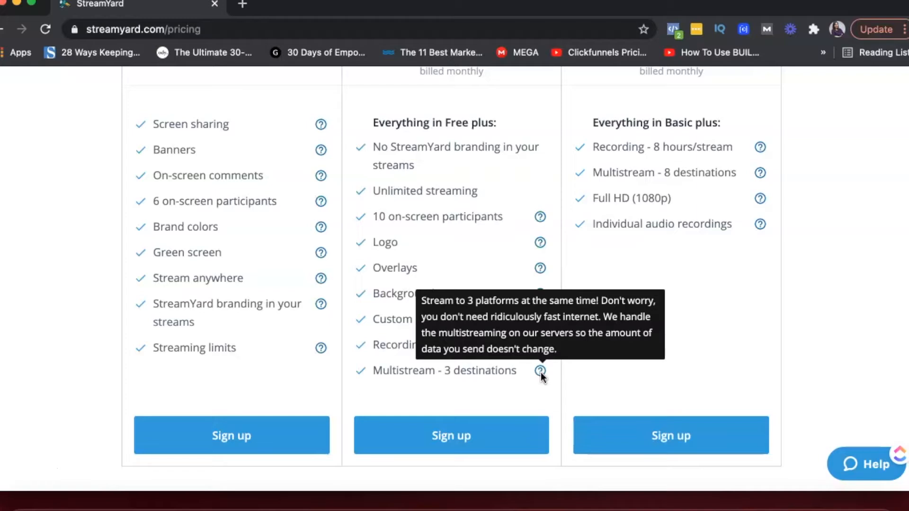
pyautogui.scroll(2, 540, 372)
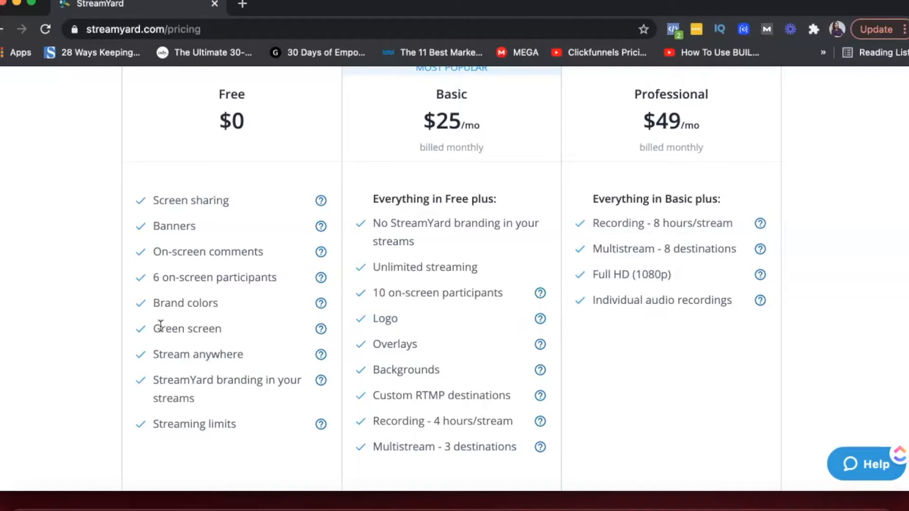
pyautogui.scroll(2, 173, 244)
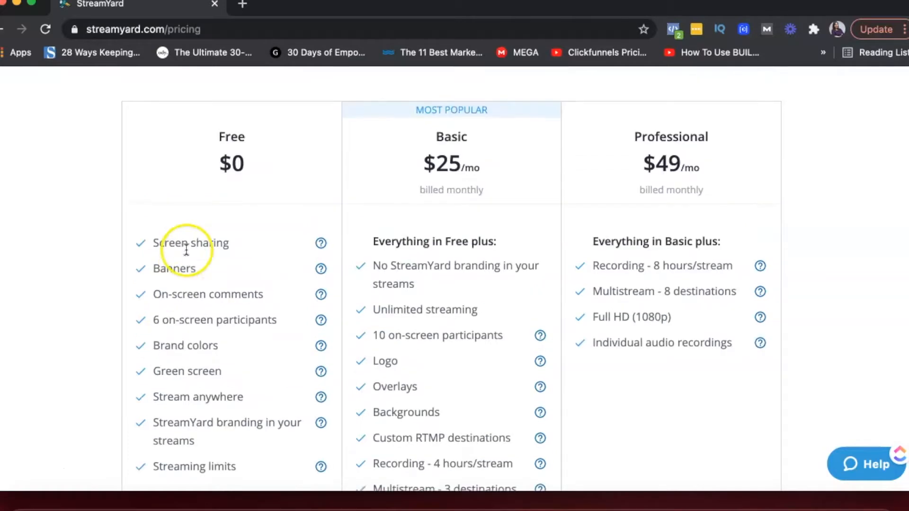
pyautogui.scroll(-1, 245, 227)
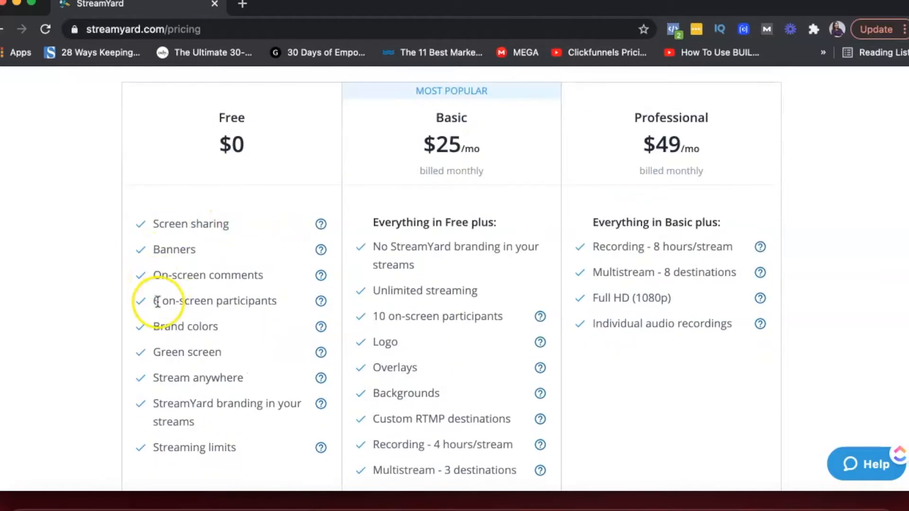
pyautogui.scroll(-1, 286, 320)
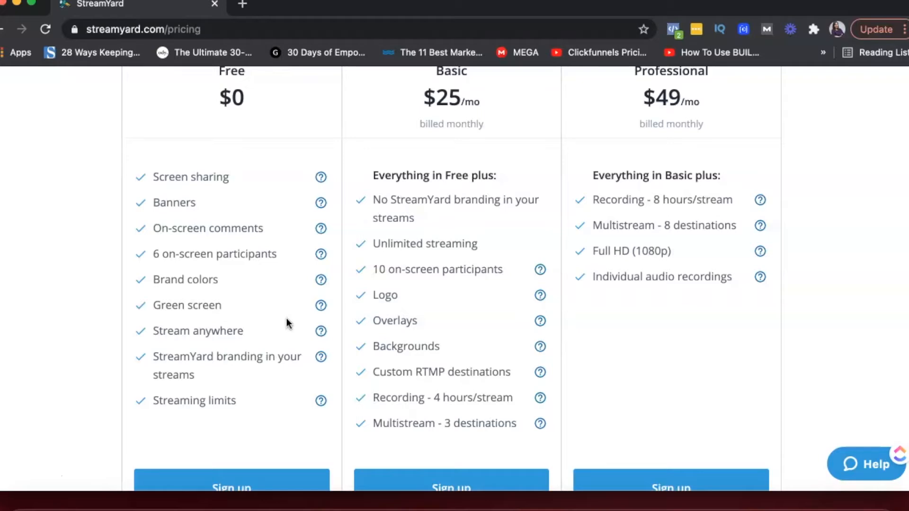
# Step: Open the login page, enter the account's e-mail address and request a login code
pyautogui.scroll(6, 286, 321)
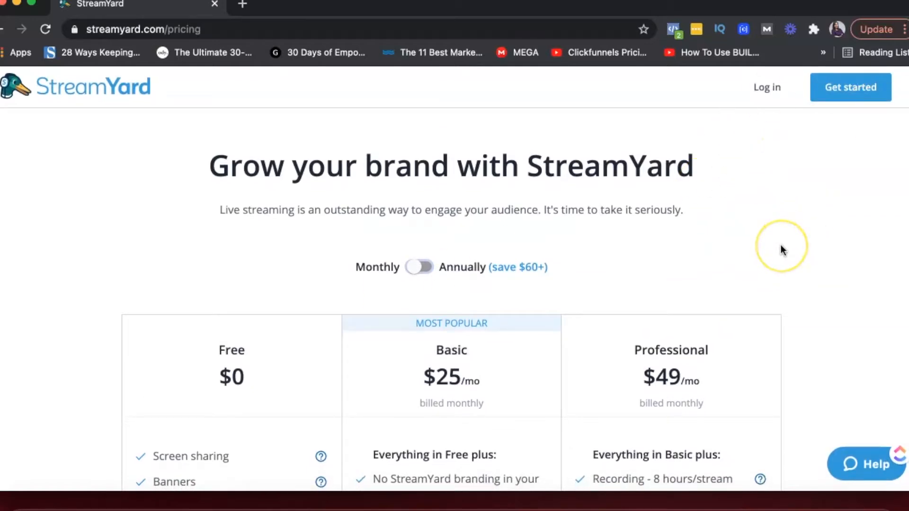
pyautogui.click(768, 88)
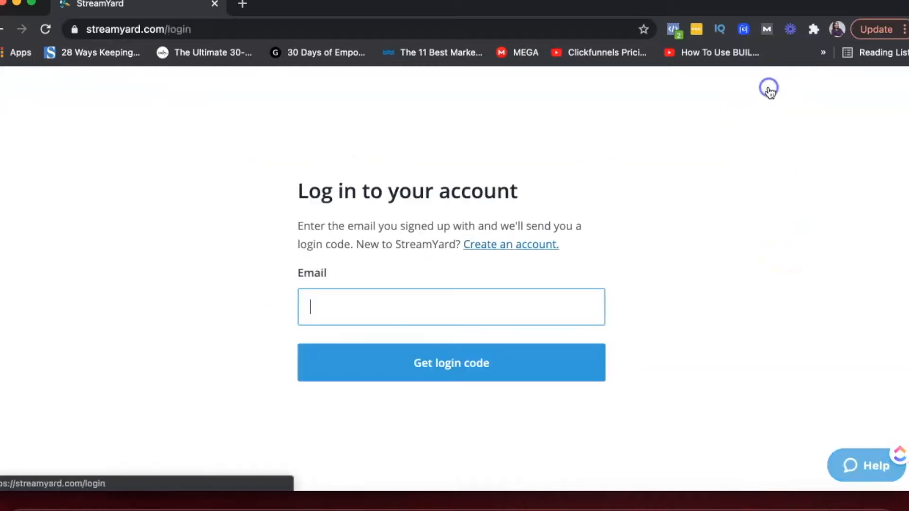
pyautogui.click(384, 314)
pyautogui.click(346, 141)
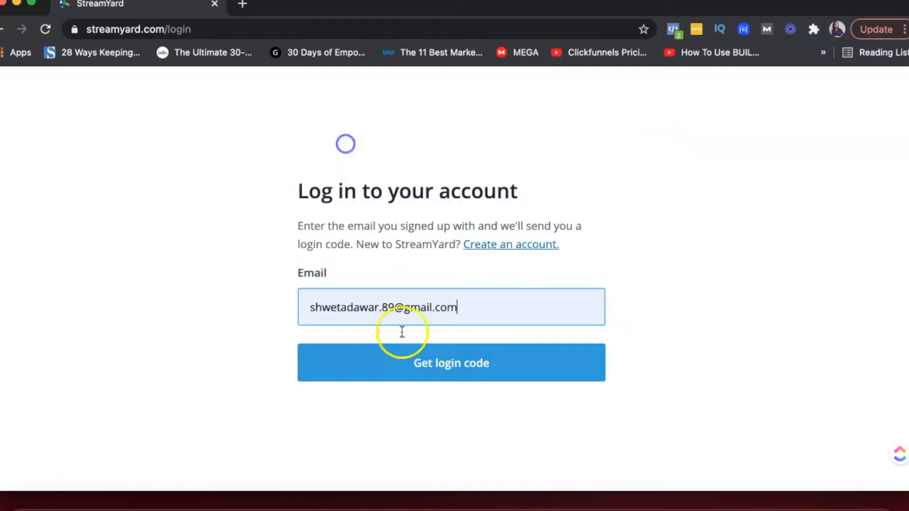
pyautogui.click(426, 370)
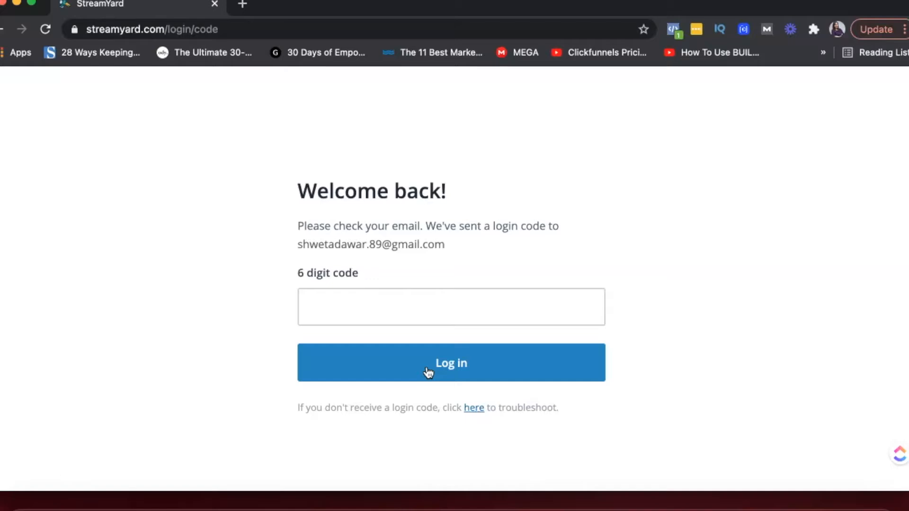
# Step: Enter the 6 digit login code and log in to the account
pyautogui.click(388, 312)
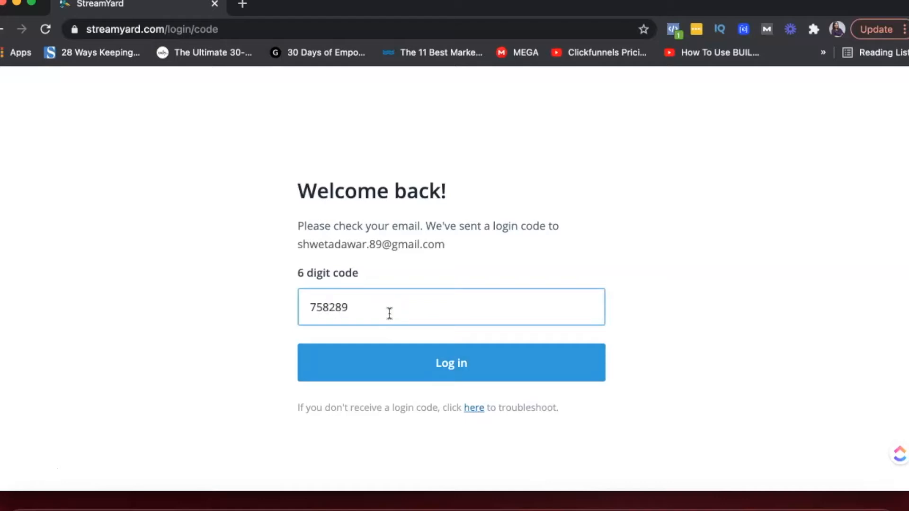
pyautogui.click(455, 375)
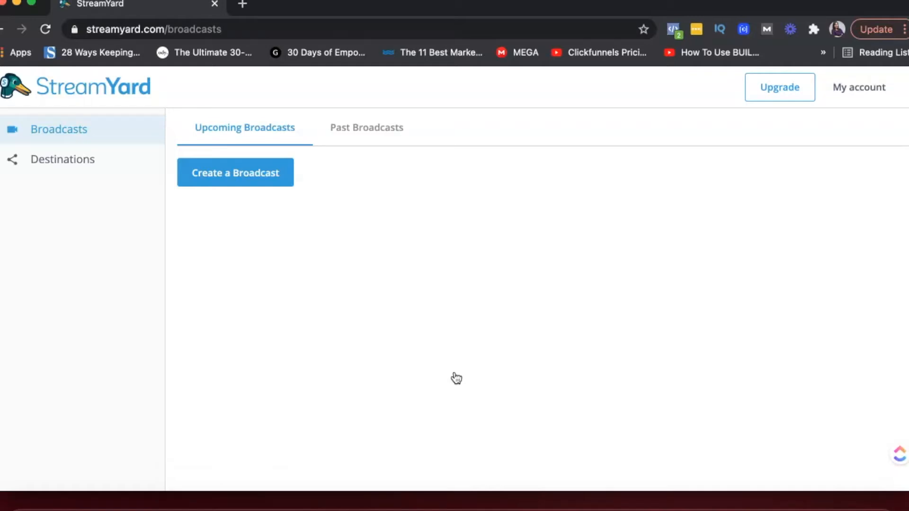
# Step: Add a YouTube channel as a destination, choosing the personal Google account and allowing StreamYard to manage its YouTube account
pyautogui.click(89, 164)
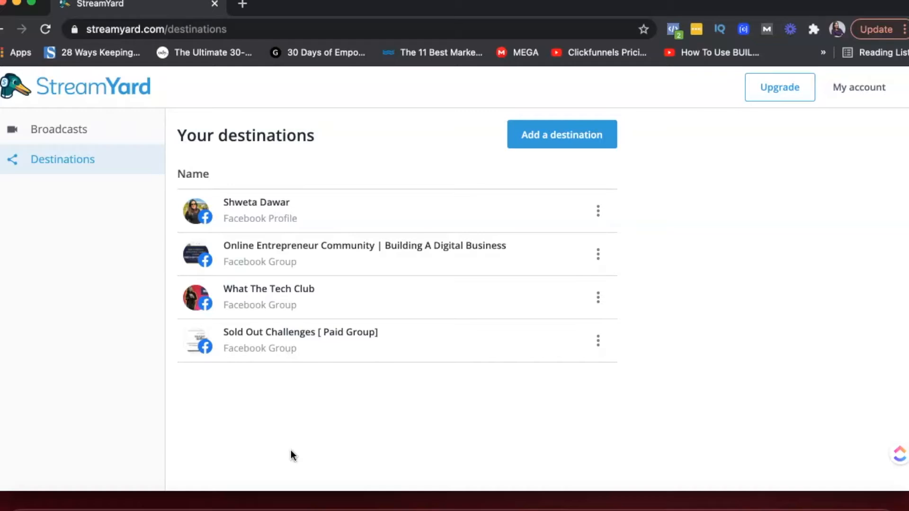
pyautogui.click(570, 140)
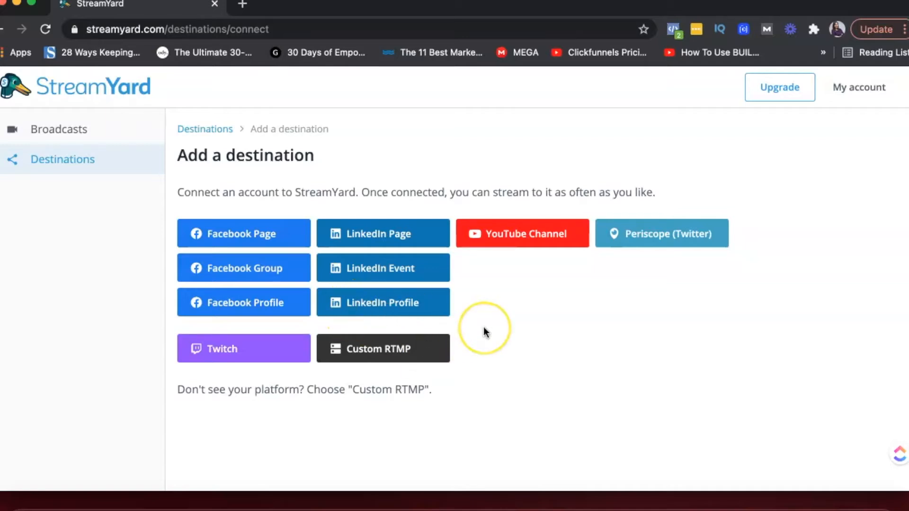
pyautogui.click(510, 242)
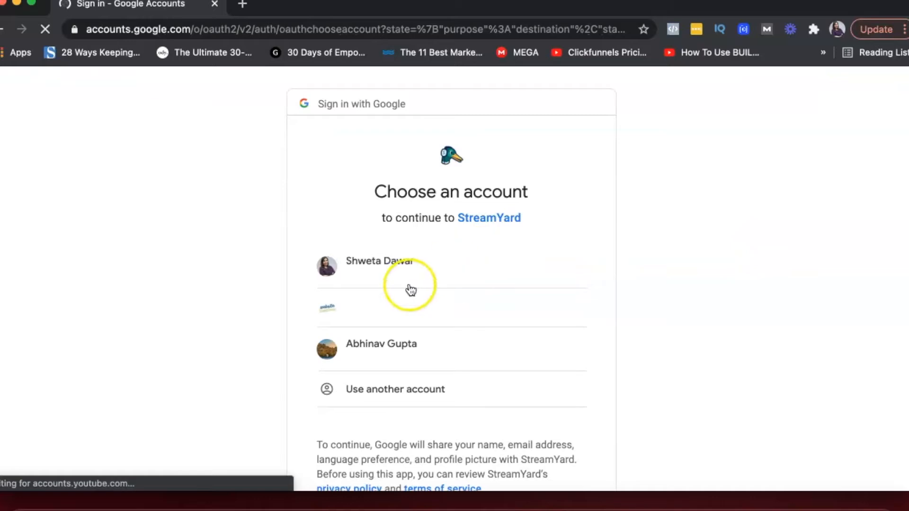
pyautogui.click(419, 277)
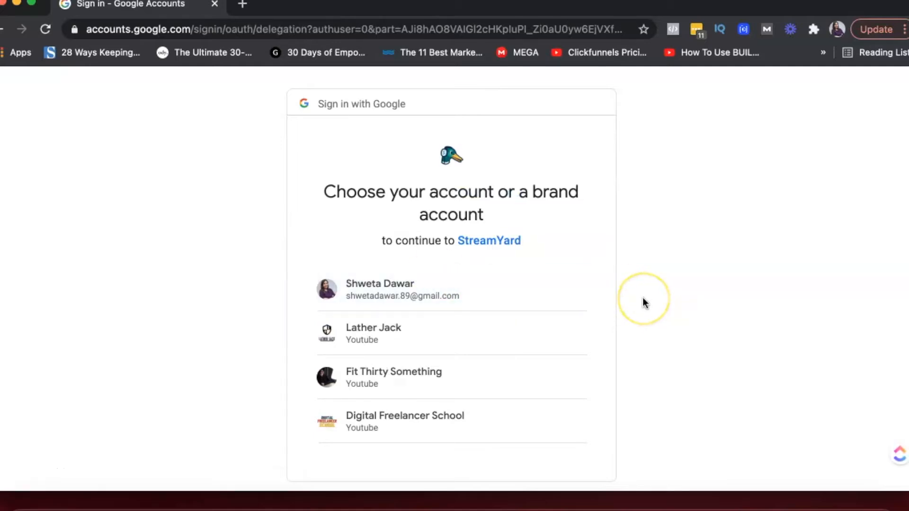
pyautogui.scroll(-1, 645, 303)
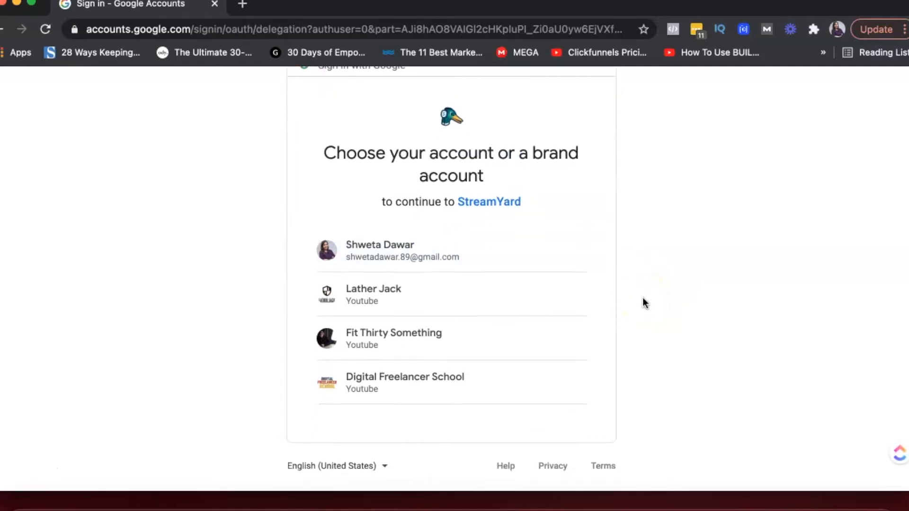
pyautogui.click(469, 251)
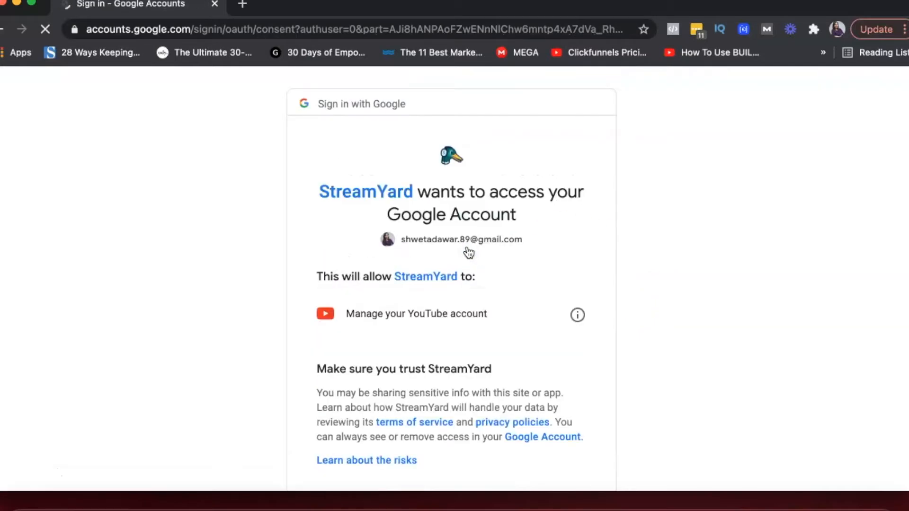
pyautogui.scroll(-3, 468, 253)
pyautogui.click(552, 432)
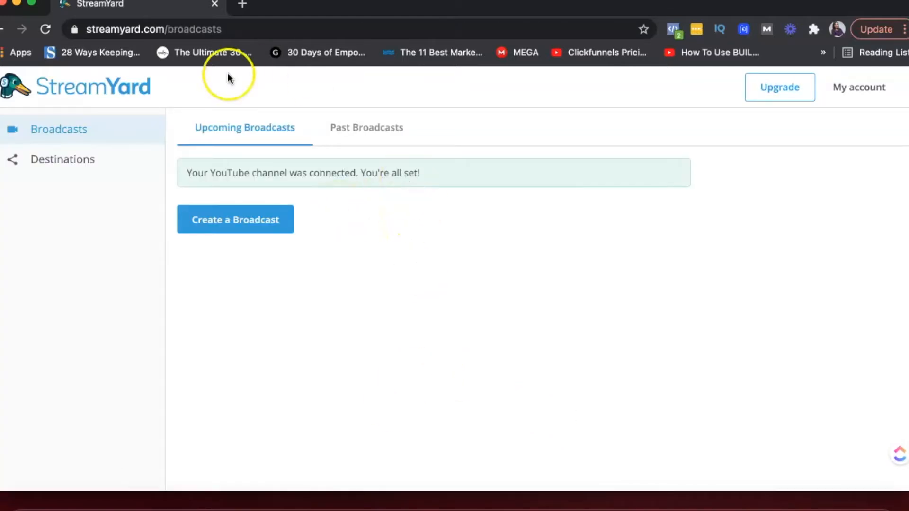
# Step: Review the list of connected destinations and look through the past broadcasts
pyautogui.click(70, 161)
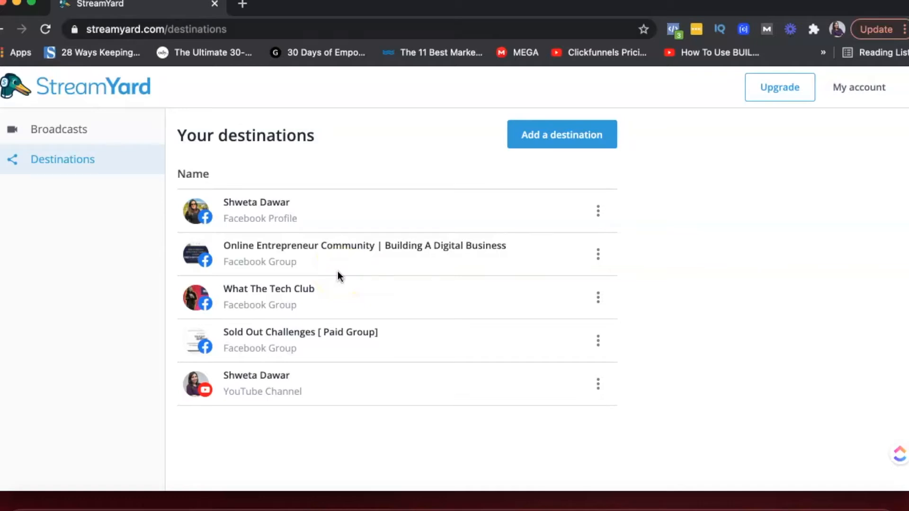
pyautogui.click(48, 135)
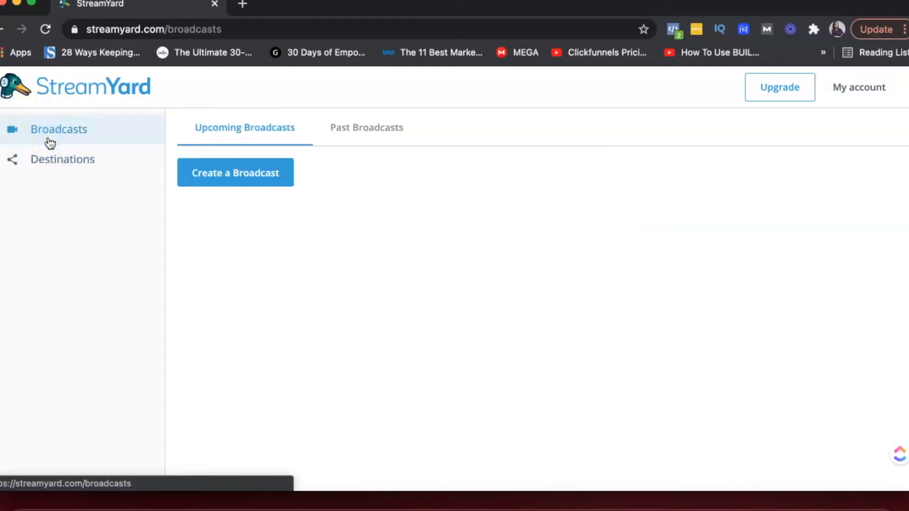
pyautogui.click(371, 126)
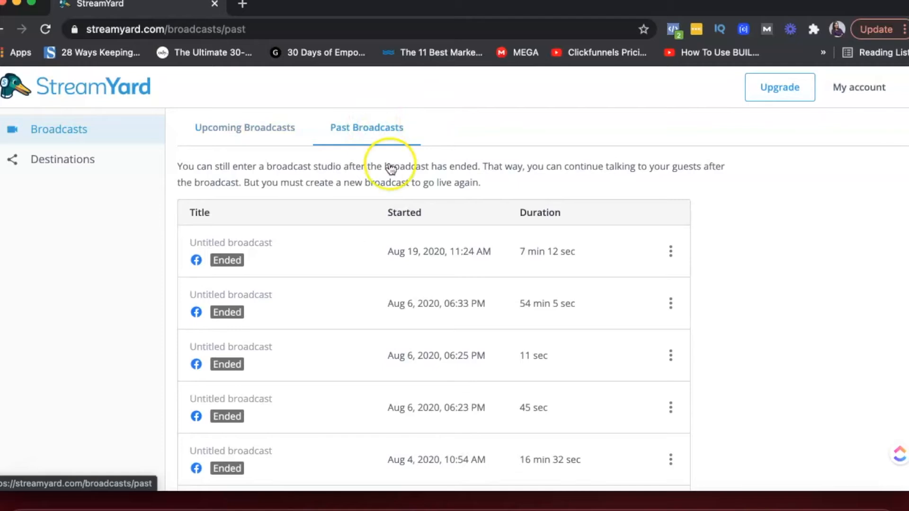
pyautogui.scroll(-7, 431, 289)
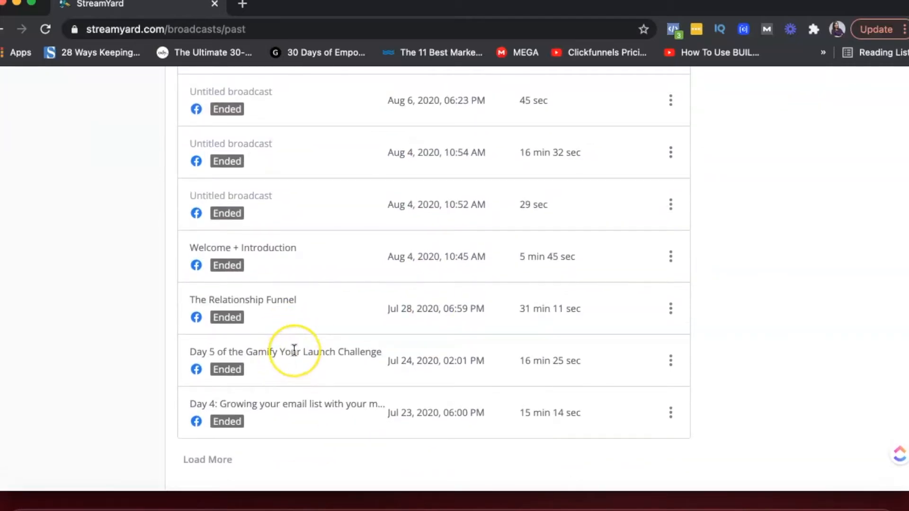
pyautogui.scroll(7, 294, 350)
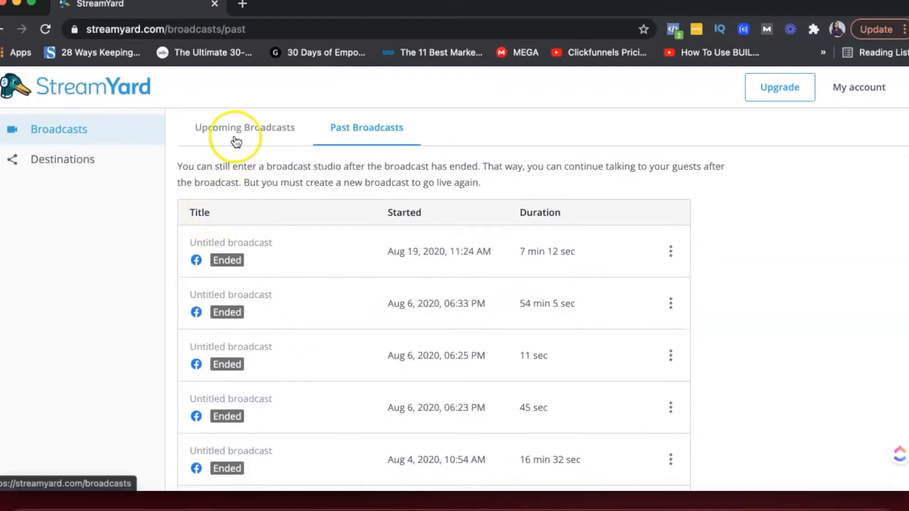
# Step: Start a new broadcast to the Sold Out Challenges [Paid Group] Facebook group, titled "This is a test" with the description "I am just testing this"
pyautogui.click(234, 128)
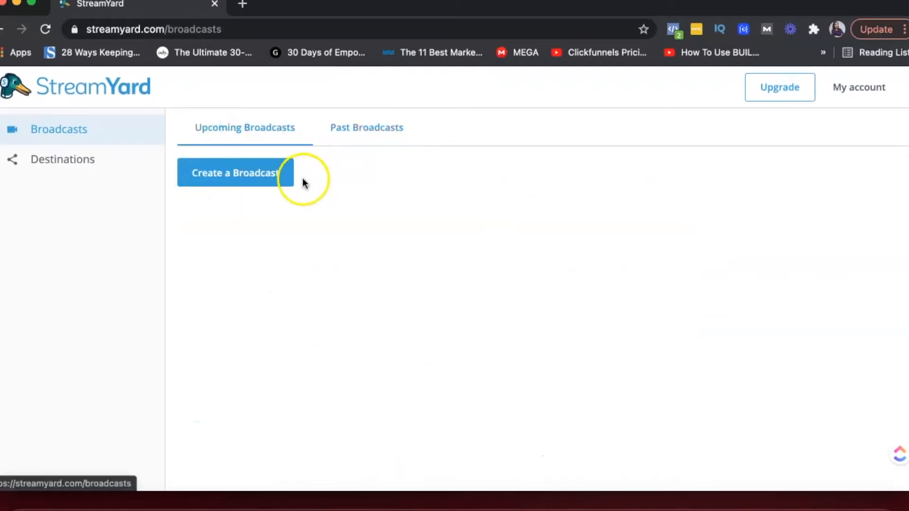
pyautogui.click(265, 180)
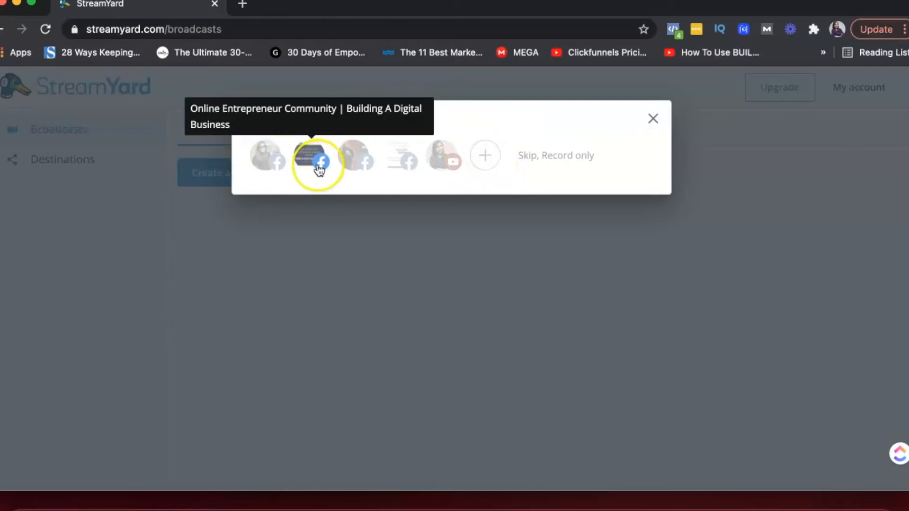
pyautogui.click(408, 158)
pyautogui.click(370, 222)
pyautogui.write('Th')
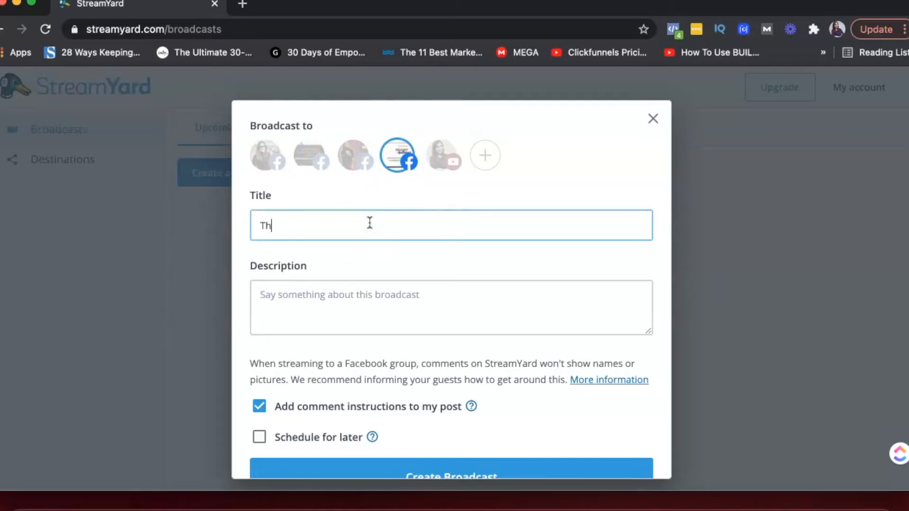
pyautogui.write('is is a test')
pyautogui.click(345, 316)
pyautogui.write('I')
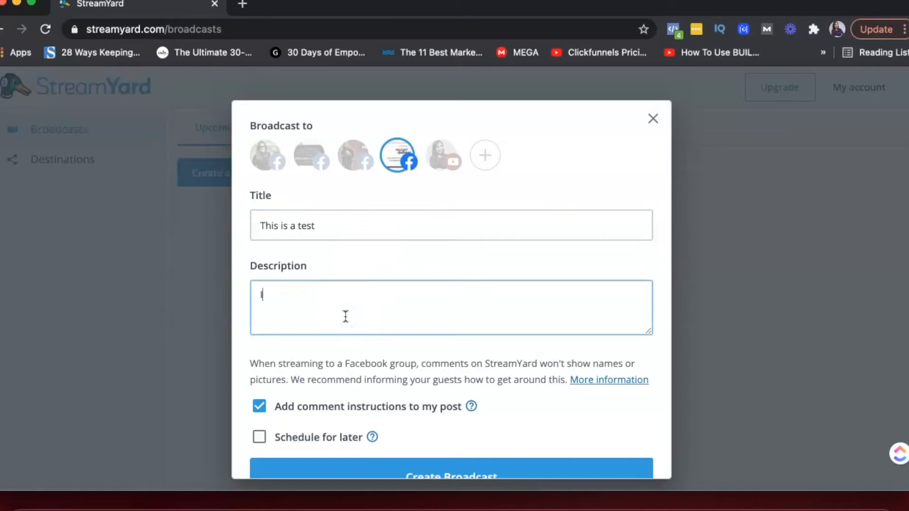
pyautogui.write(' am just testing this')
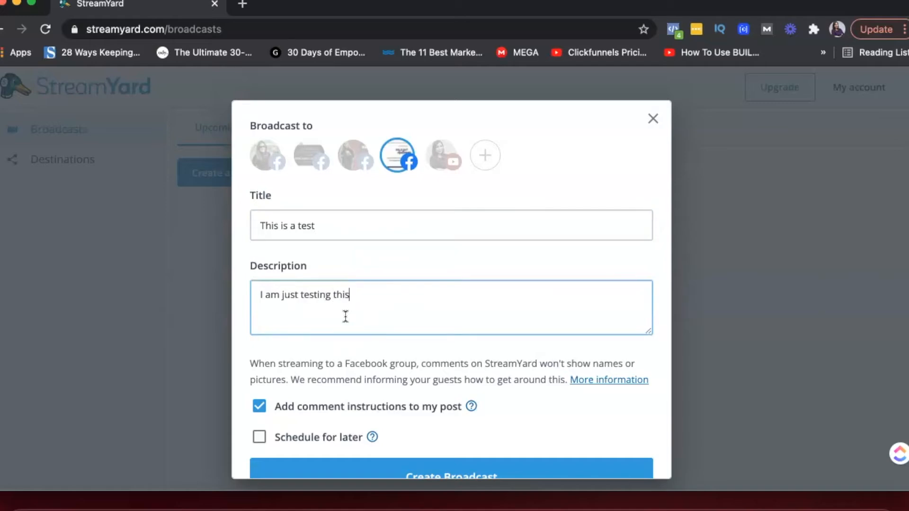
# Step: Turn off adding comment instructions to the post and enable scheduling for the broadcast
pyautogui.scroll(-1, 362, 417)
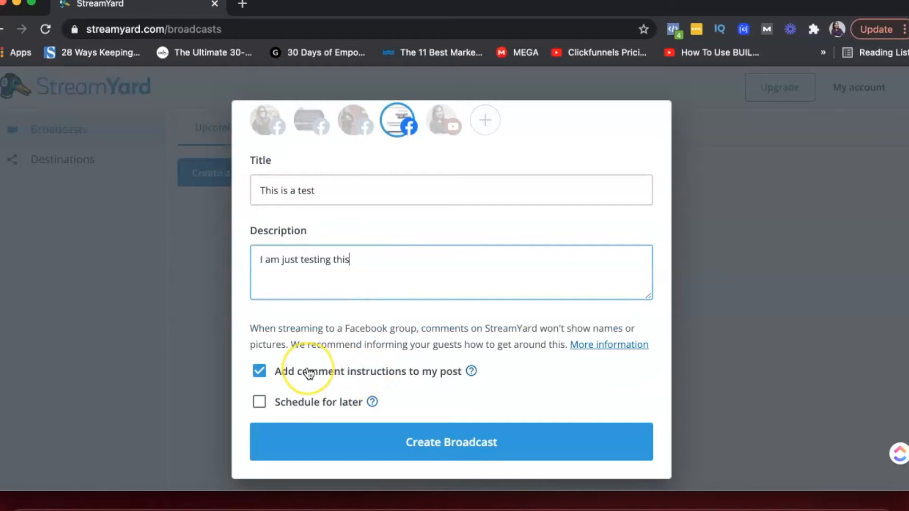
pyautogui.moveTo(469, 373)
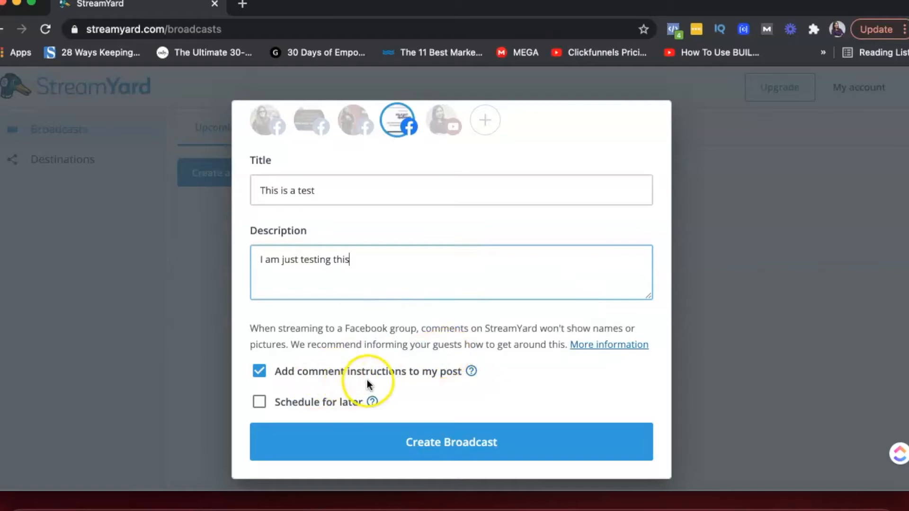
pyautogui.click(260, 371)
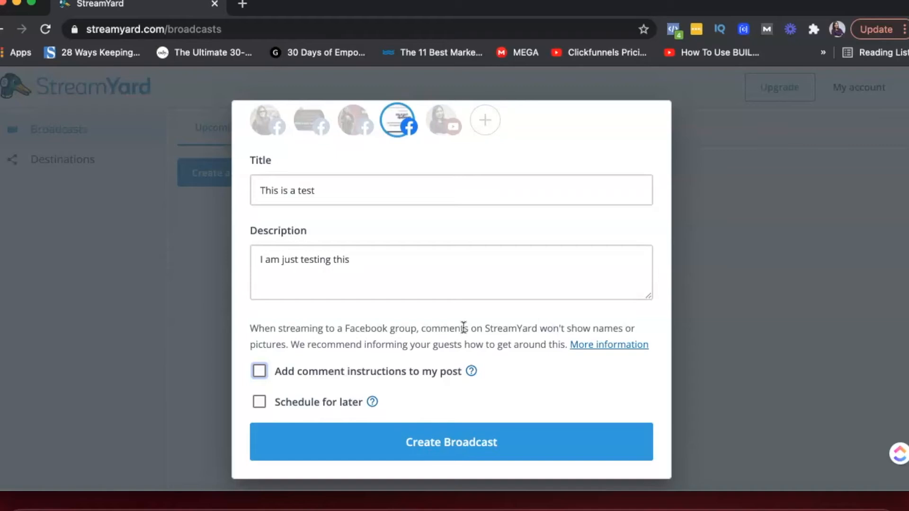
pyautogui.click(260, 407)
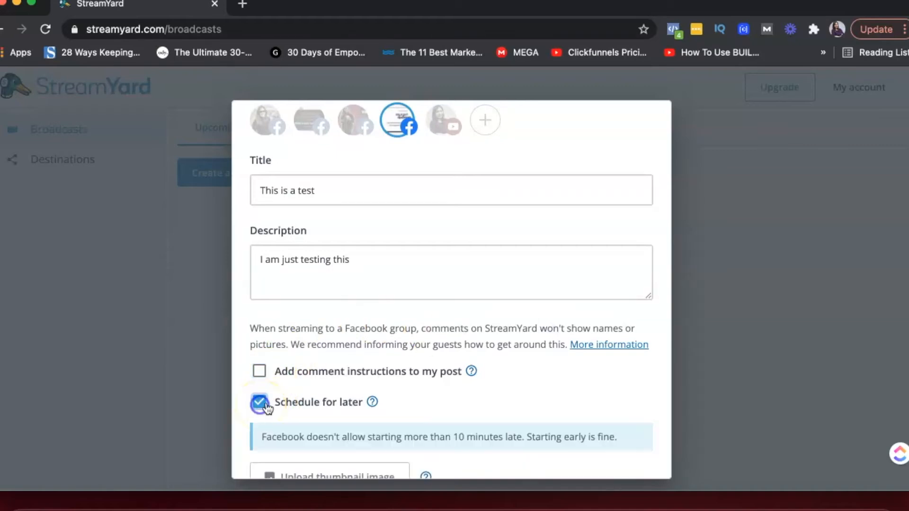
# Step: Review the thumbnail and start time options, and create the broadcast scheduled for today at 02:40 AM
pyautogui.scroll(-3, 403, 357)
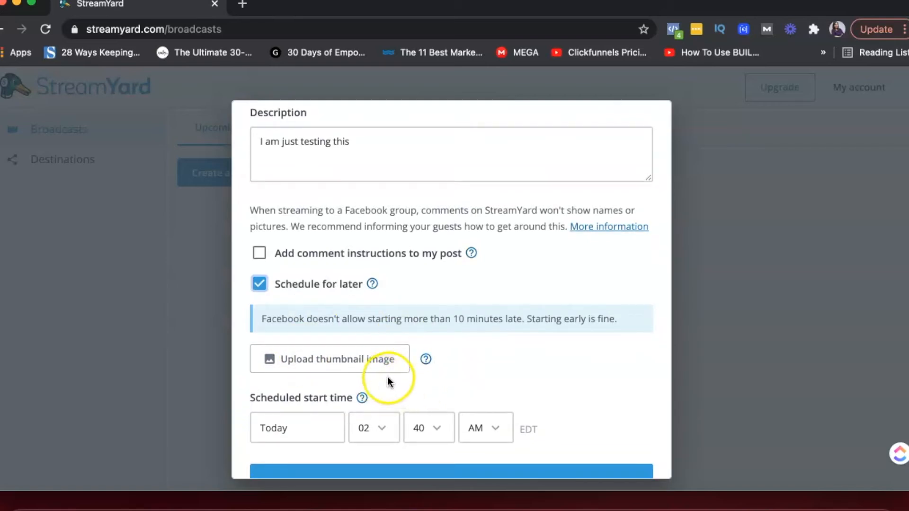
pyautogui.scroll(-2, 396, 376)
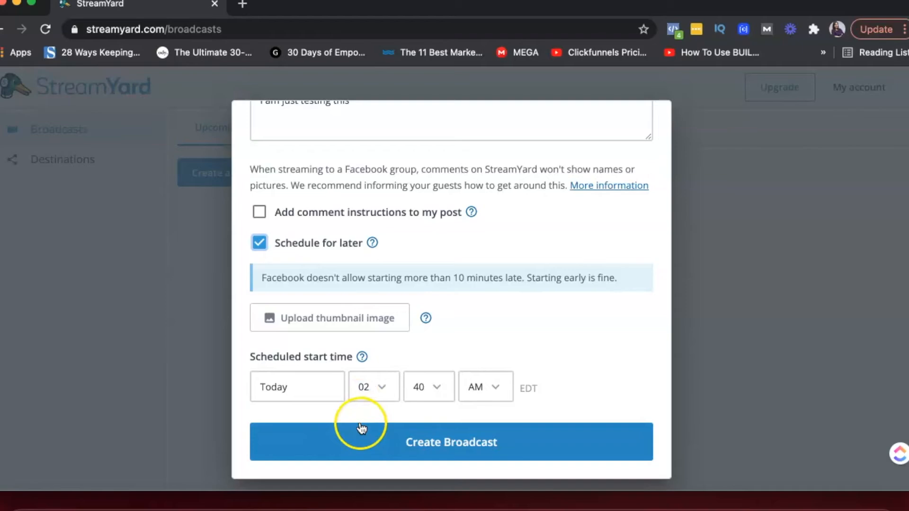
pyautogui.scroll(5, 400, 402)
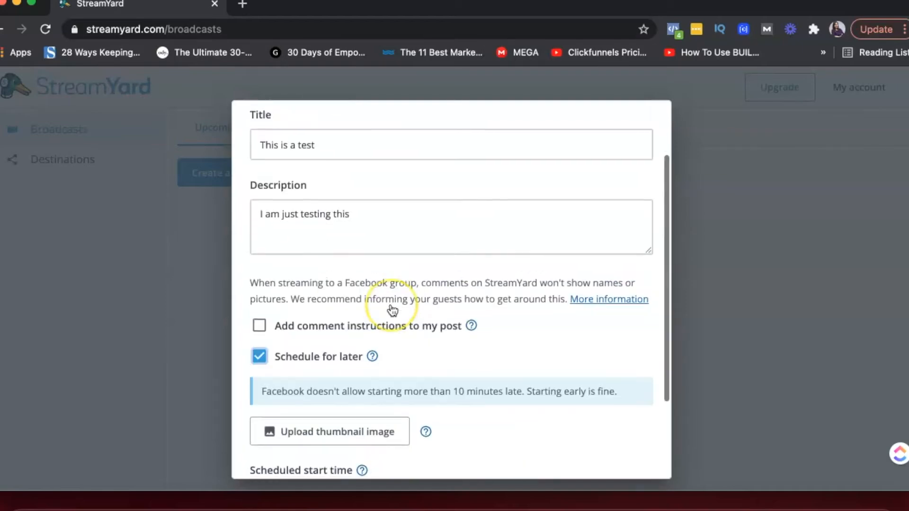
pyautogui.scroll(-5, 393, 312)
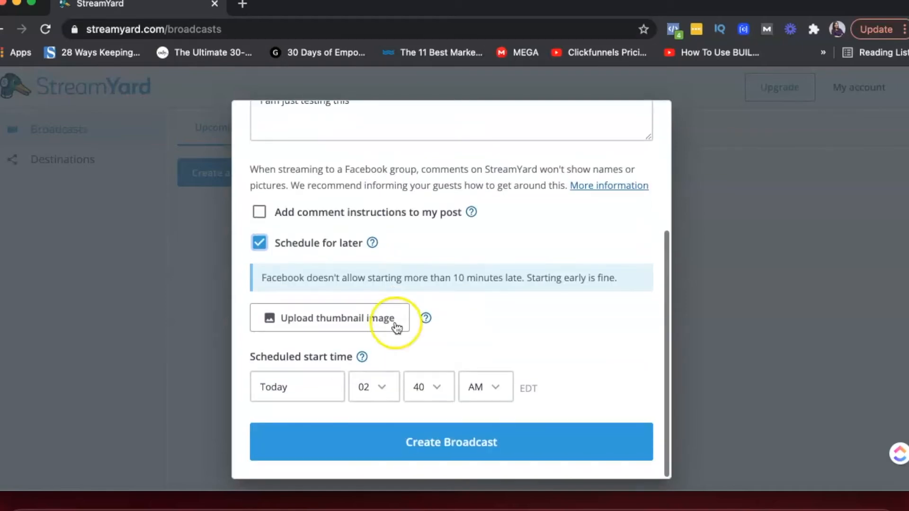
pyautogui.click(438, 443)
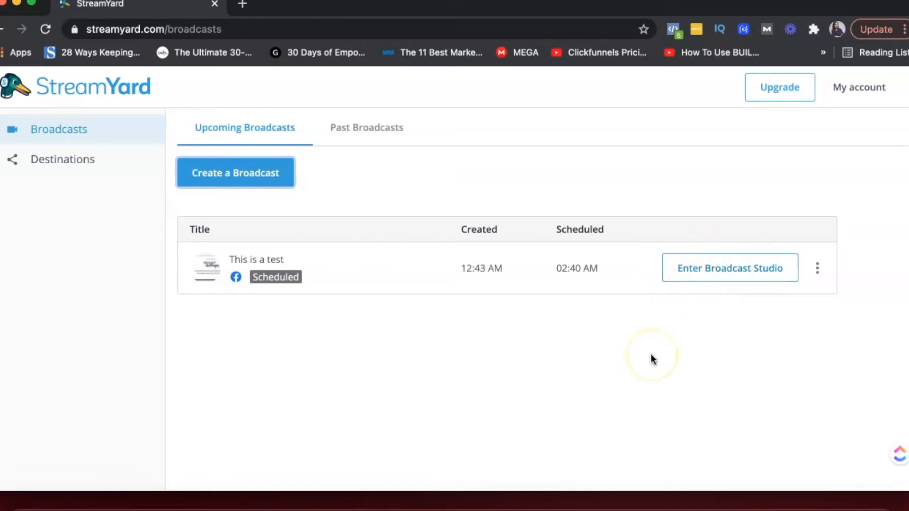
# Step: Enter the scheduled broadcast's studio, allowing microphone and camera access and filling in the display name
pyautogui.click(717, 275)
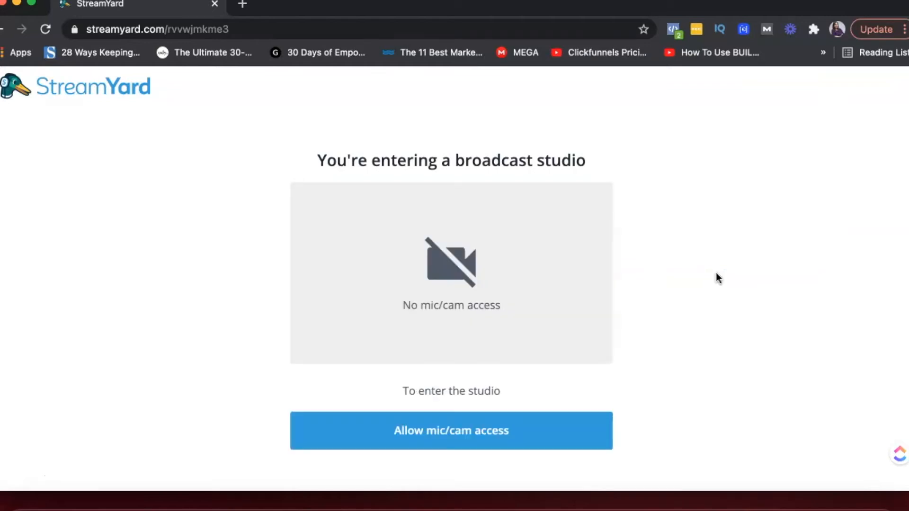
pyautogui.click(491, 440)
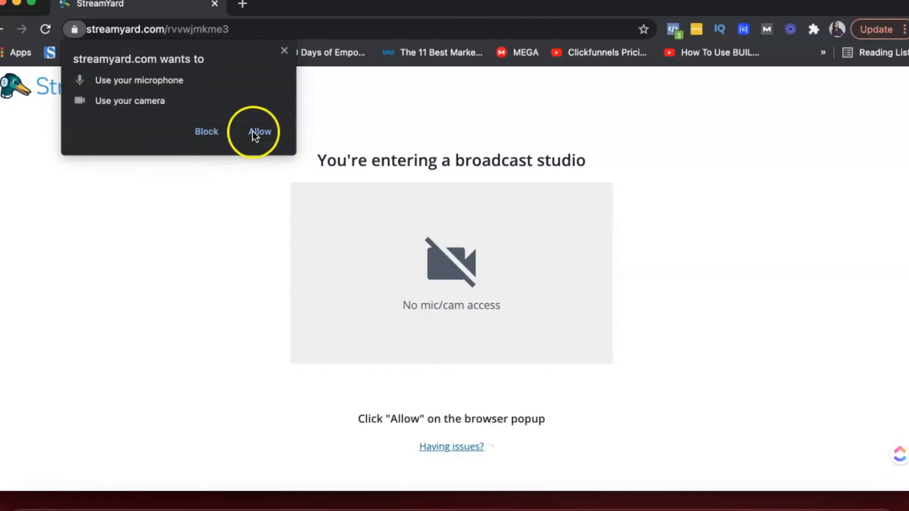
pyautogui.click(255, 132)
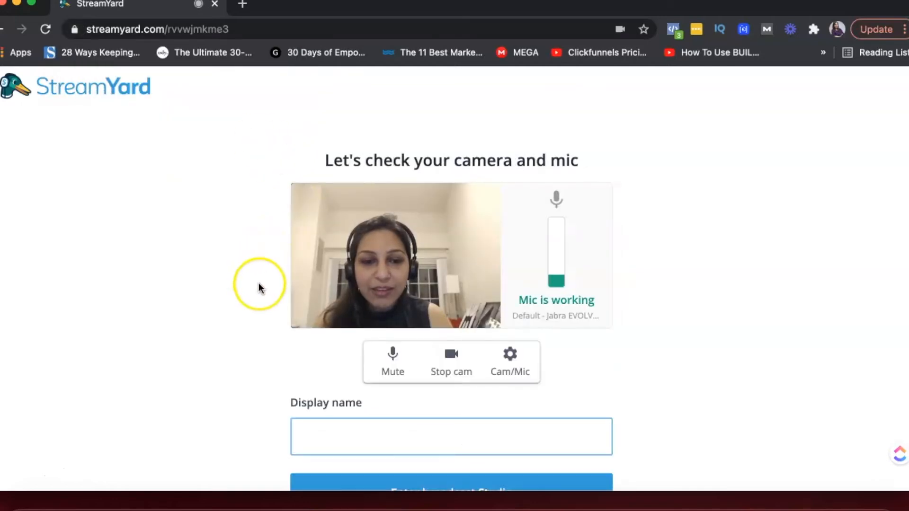
pyautogui.scroll(-1, 256, 339)
pyautogui.write('Shweta')
pyautogui.click(404, 474)
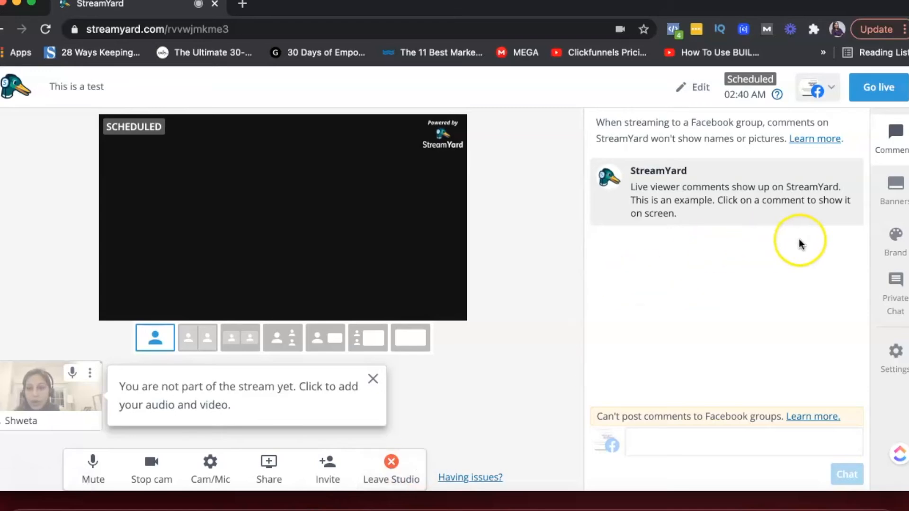
# Step: Add a banner reading "Subscribe to my youtube channel bit.ly/youtube" to the Example banners folder
pyautogui.click(894, 189)
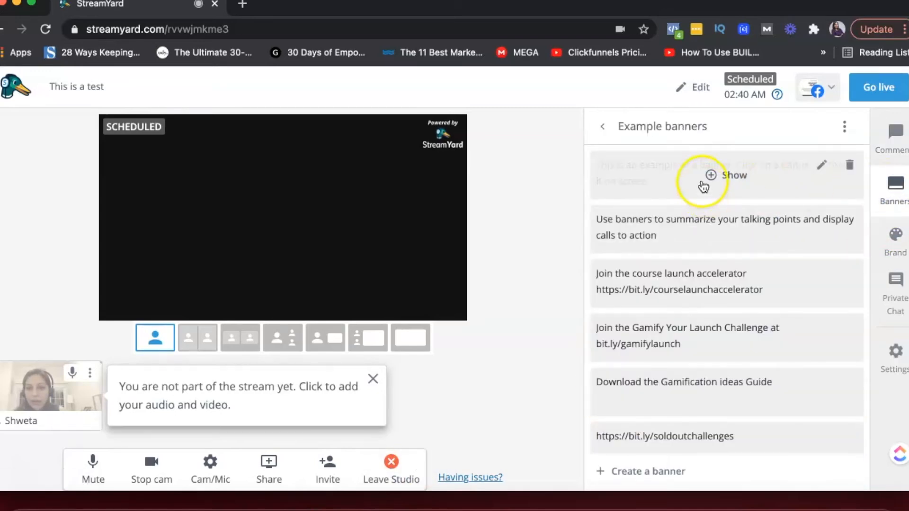
pyautogui.moveTo(797, 394)
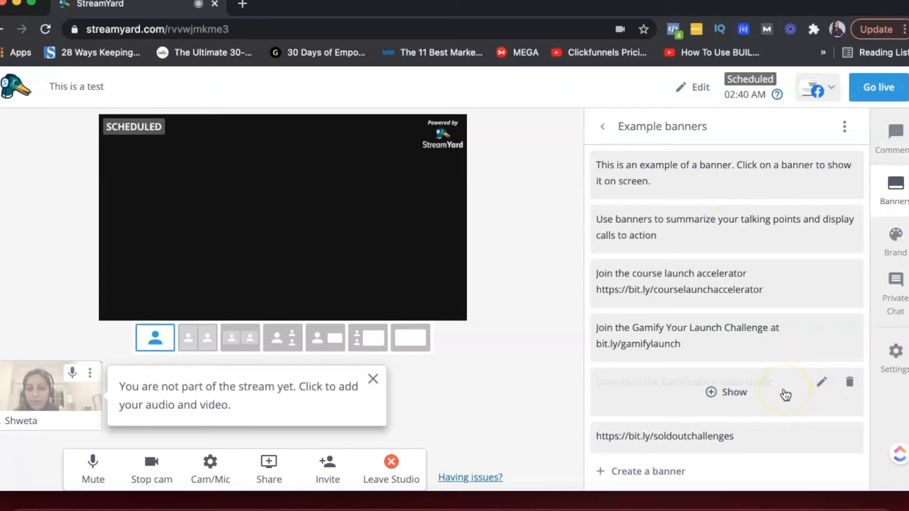
pyautogui.scroll(-3, 751, 372)
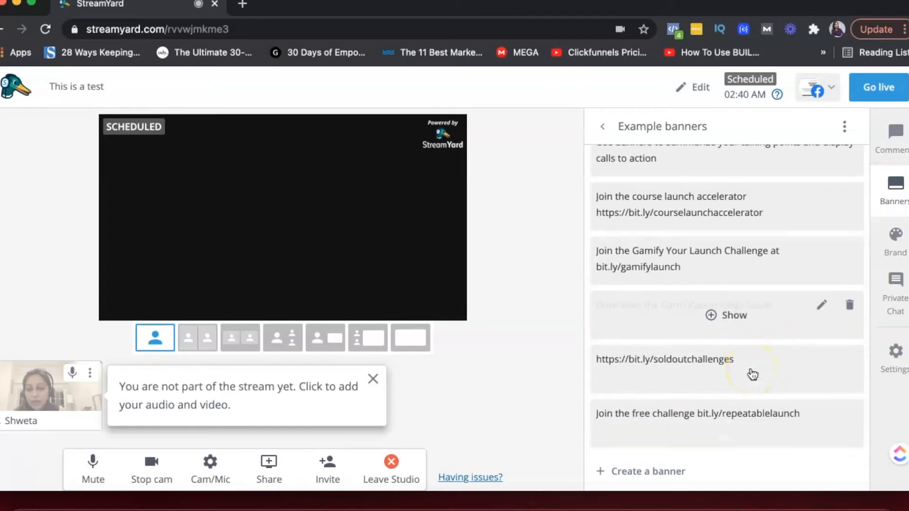
pyautogui.scroll(3, 752, 374)
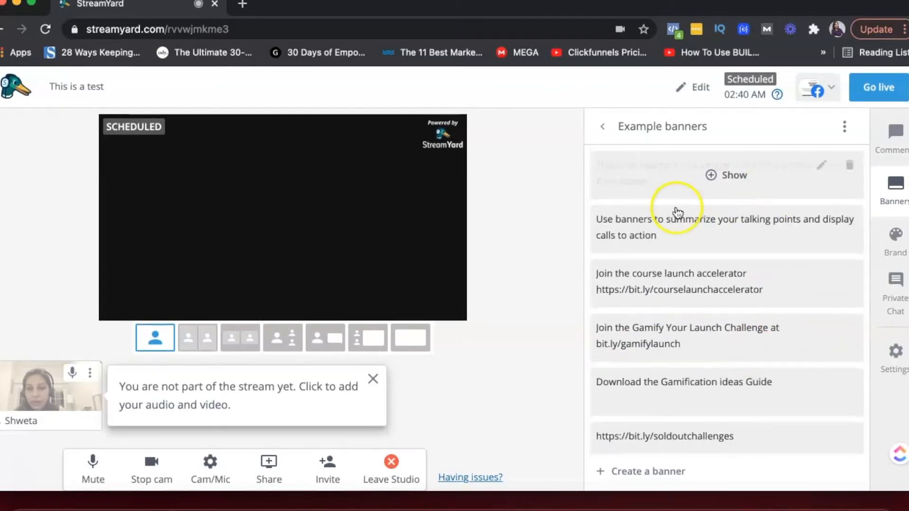
pyautogui.scroll(-3, 681, 246)
pyautogui.click(629, 472)
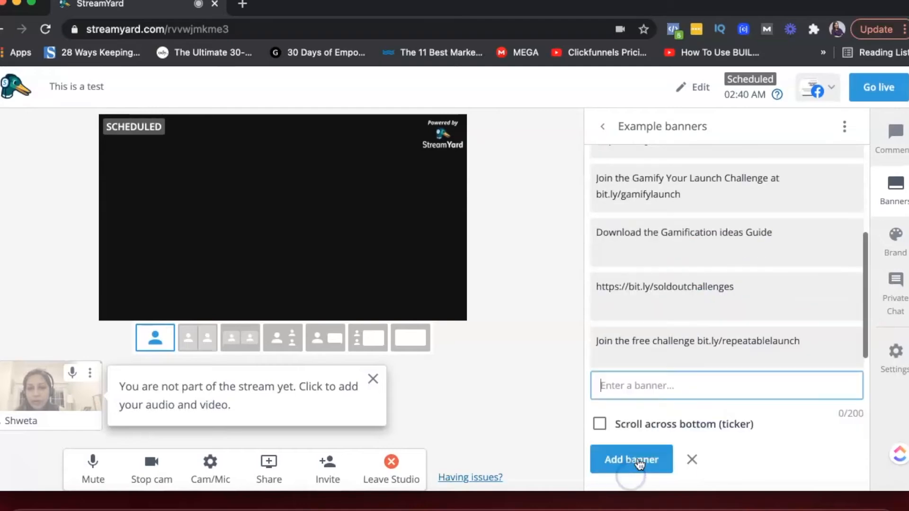
pyautogui.click(640, 388)
pyautogui.write('C')
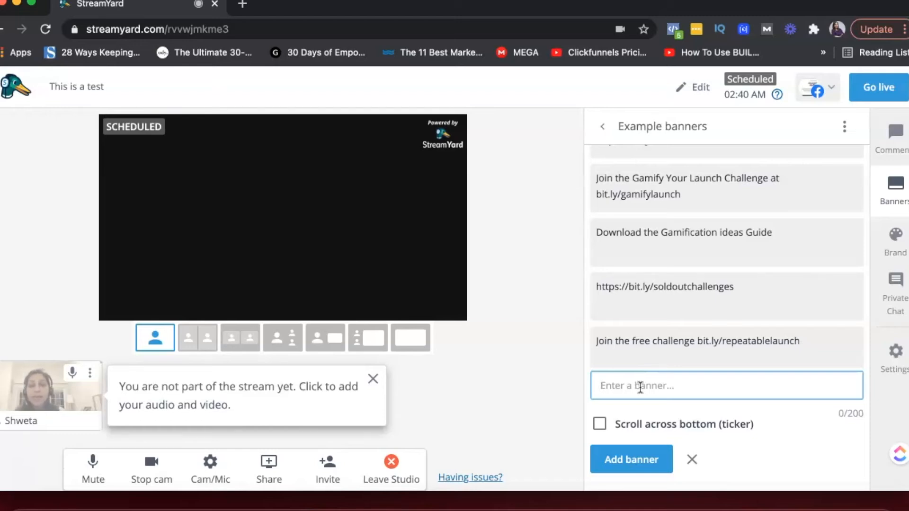
pyautogui.moveTo(720, 352)
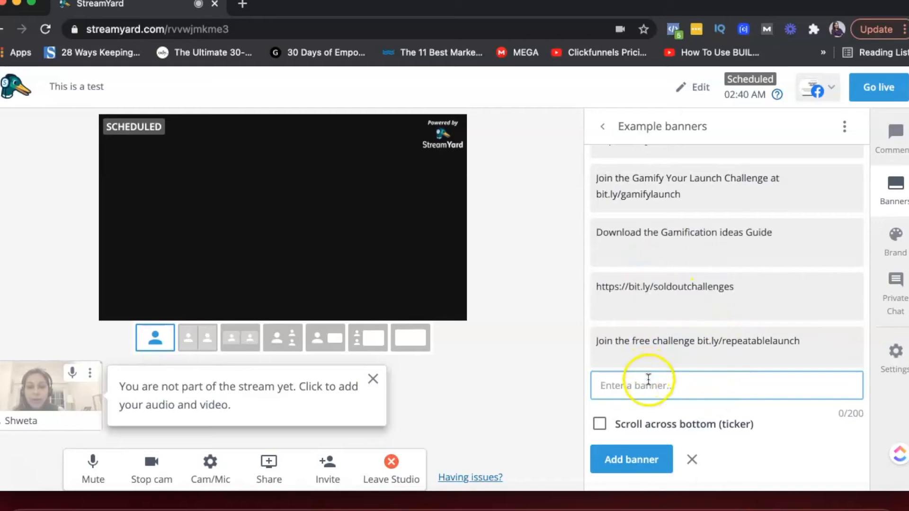
pyautogui.write('Join m')
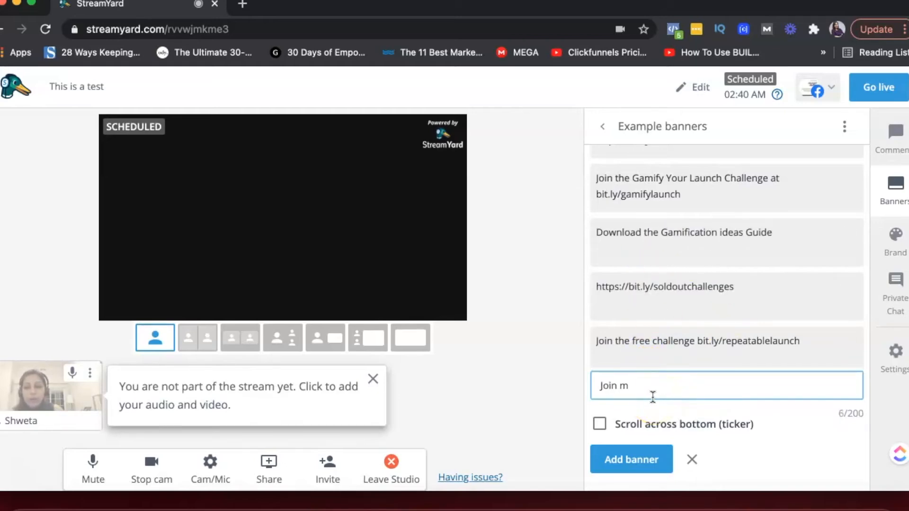
pyautogui.write('Subscribe to my yout')
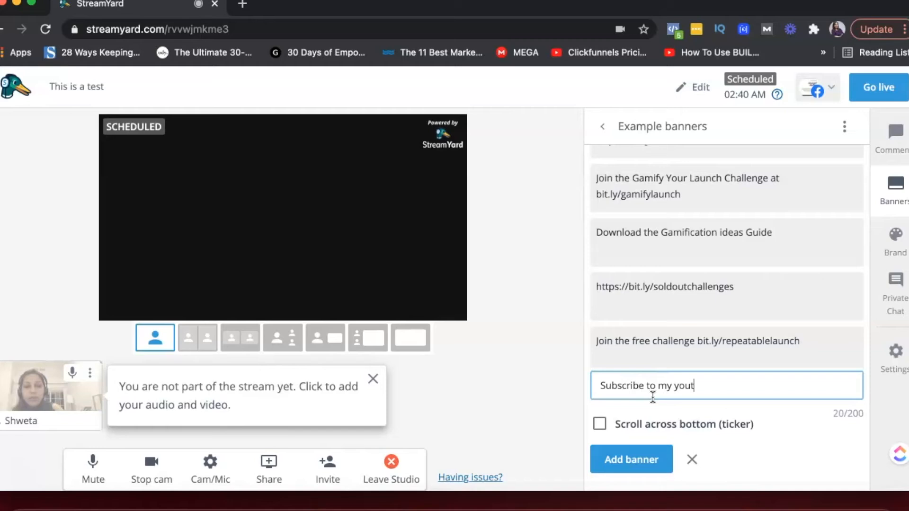
pyautogui.write('ube channel bit.ly/youtube')
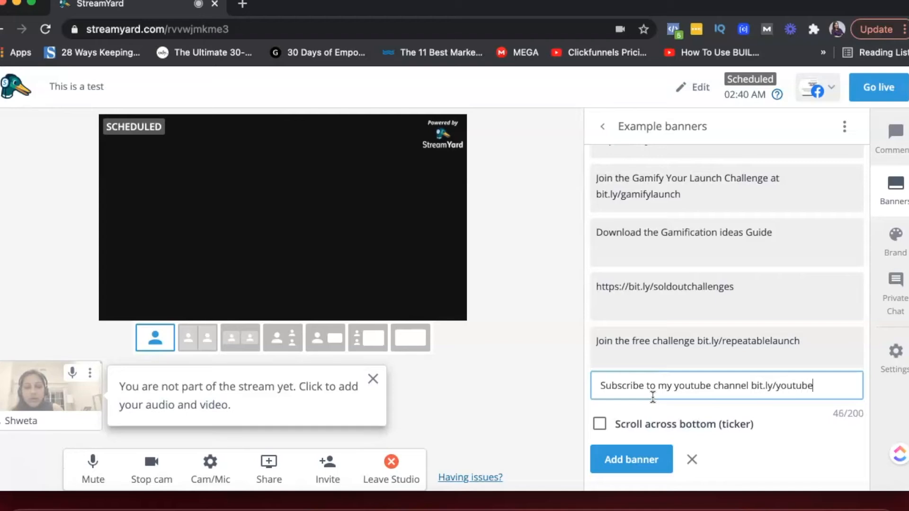
pyautogui.click(624, 462)
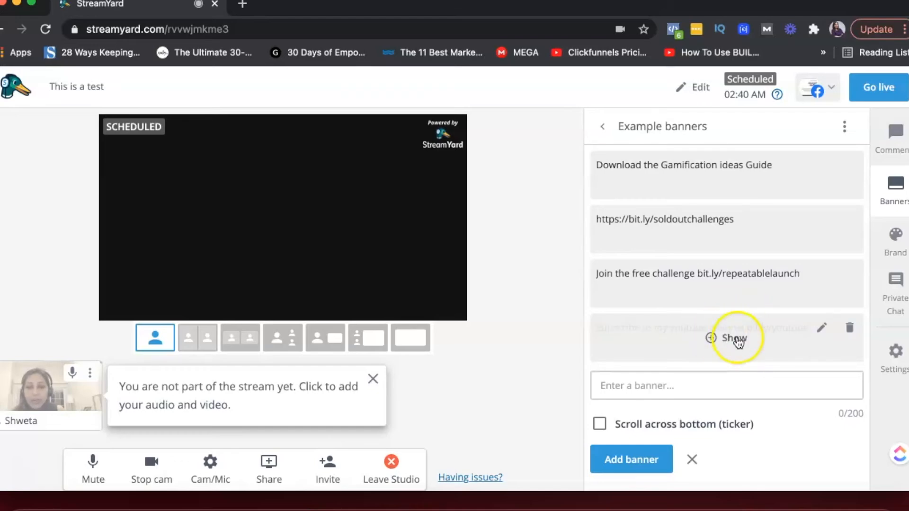
# Step: Show the new YouTube subscription banner on the stream and return to the banner folders
pyautogui.click(737, 339)
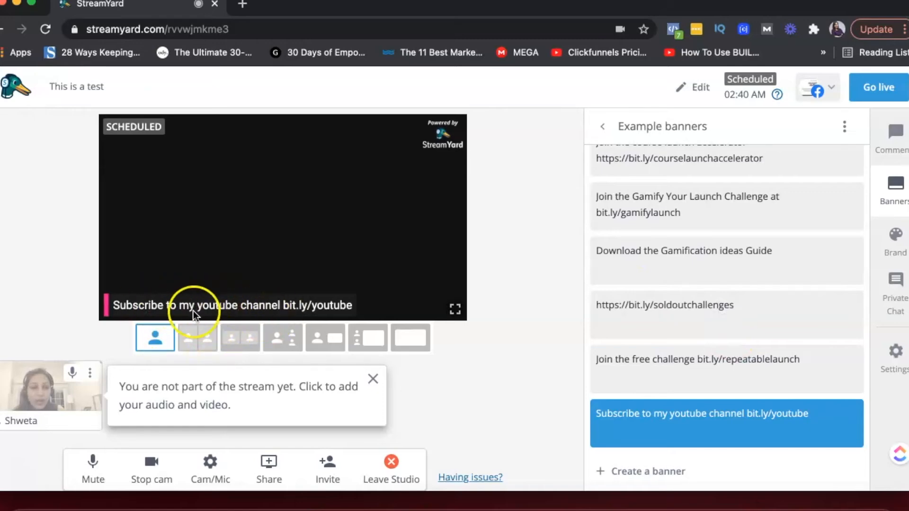
pyautogui.scroll(3, 632, 209)
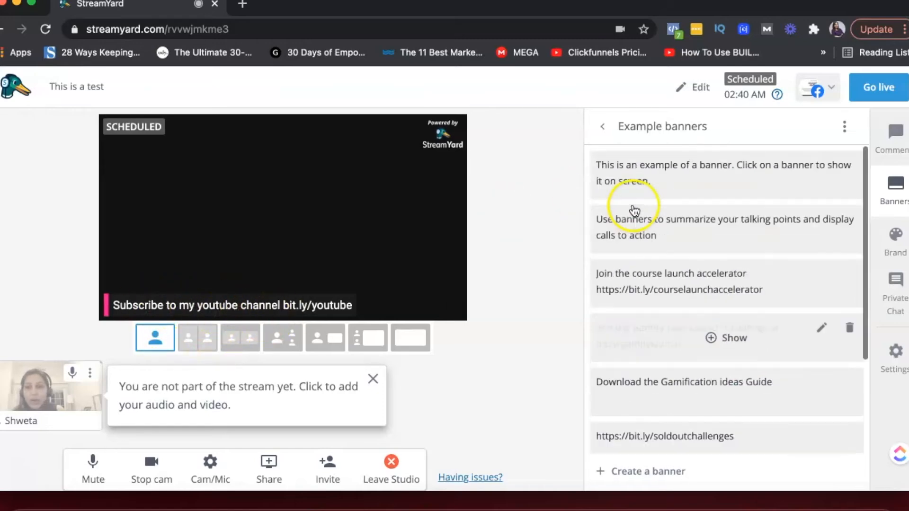
pyautogui.click(603, 126)
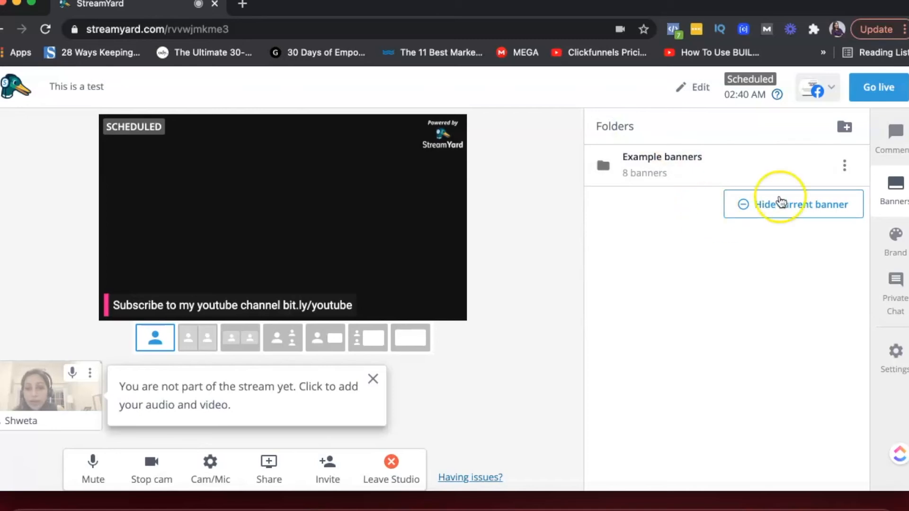
# Step: Change the brand color of Brand 1 to blue, #0013ff
pyautogui.click(895, 244)
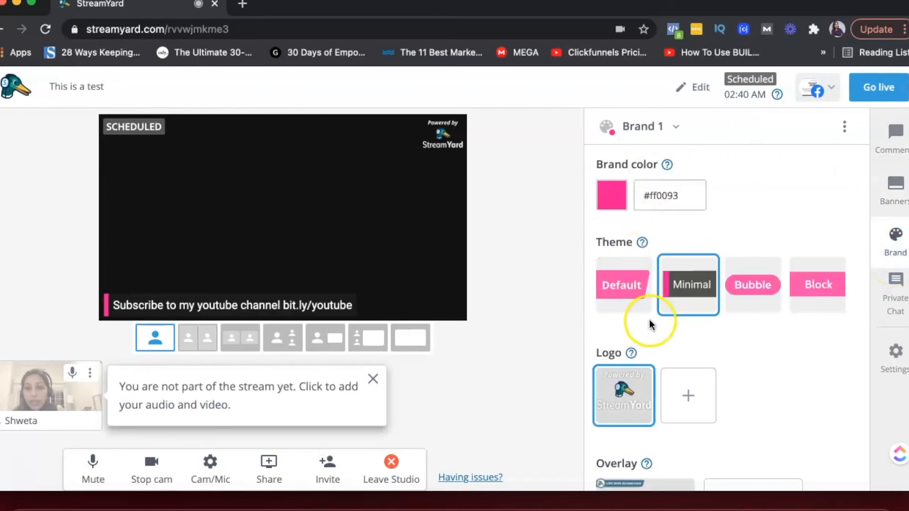
pyautogui.click(616, 199)
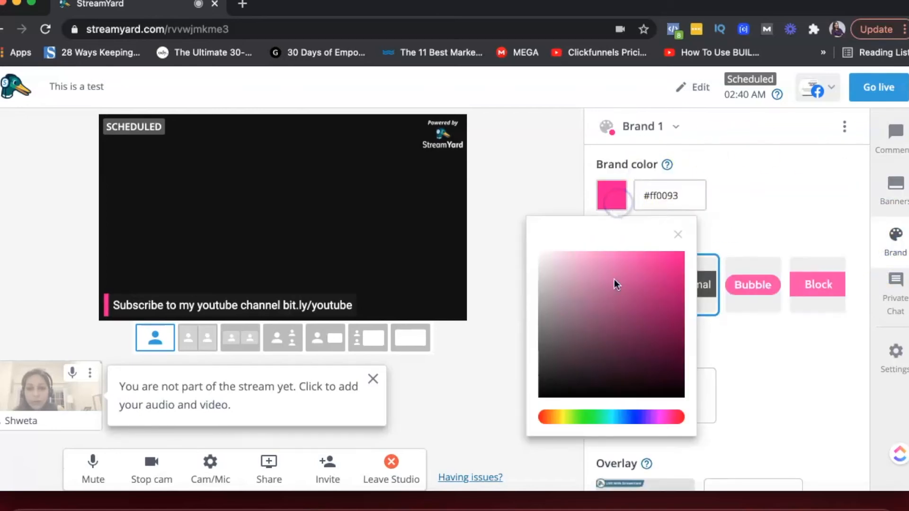
pyautogui.click(635, 417)
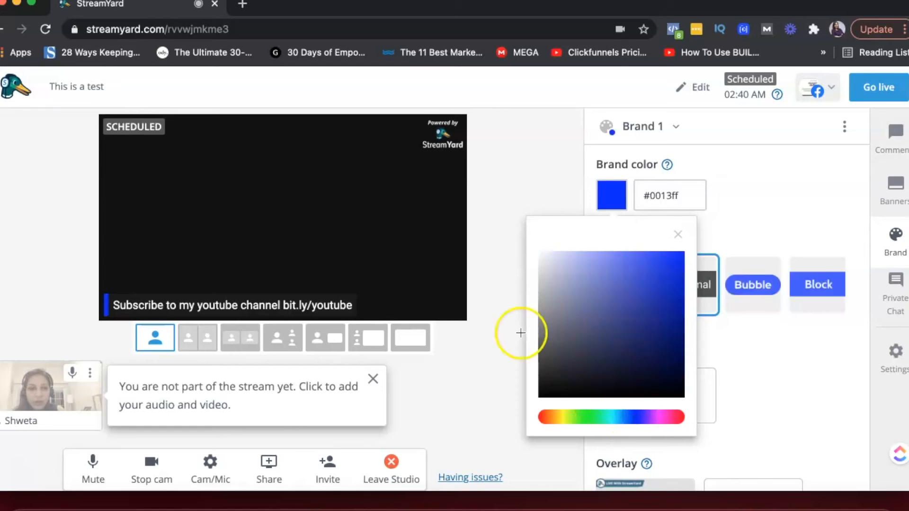
# Step: Close the brand color picker and apply the Bubble theme to Brand 1
pyautogui.click(757, 196)
pyautogui.click(755, 300)
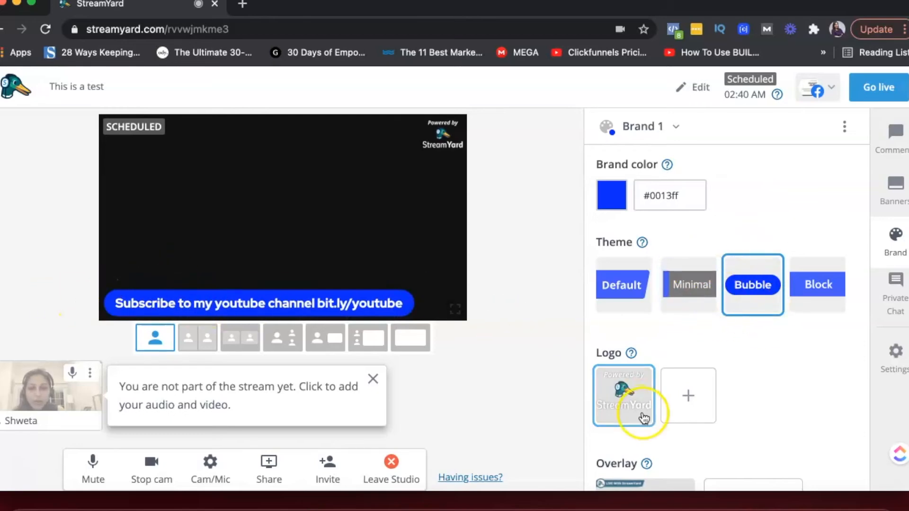
# Step: Try to add a custom logo and a custom overlay to Brand 1, and look over the video clip and background options
pyautogui.scroll(-3, 644, 419)
pyautogui.click(693, 296)
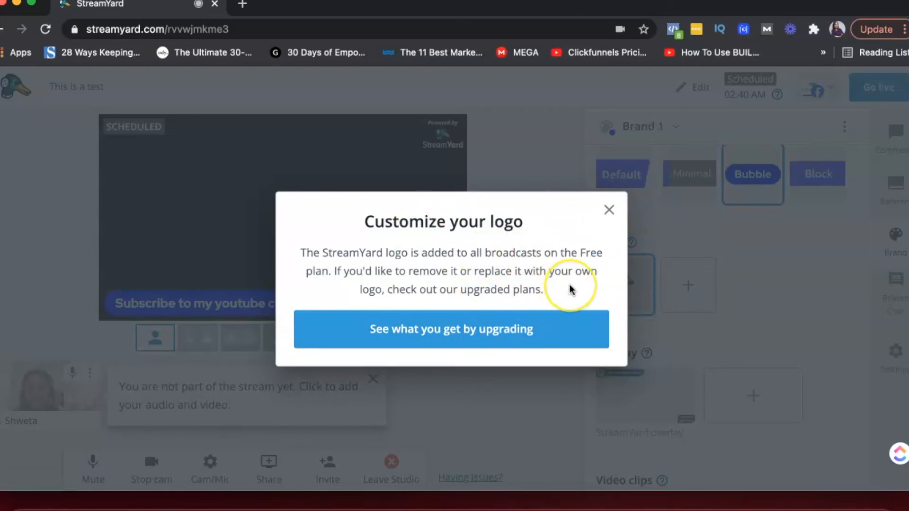
pyautogui.click(611, 216)
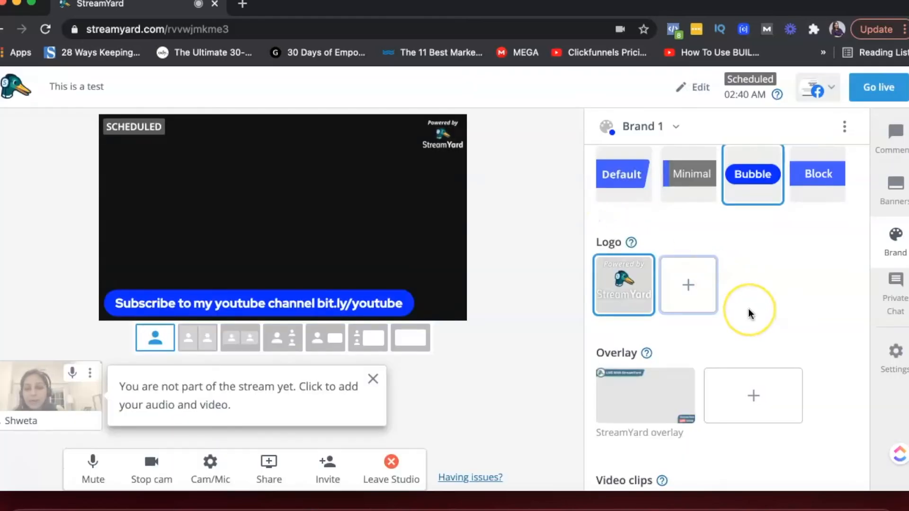
pyautogui.scroll(-2, 748, 310)
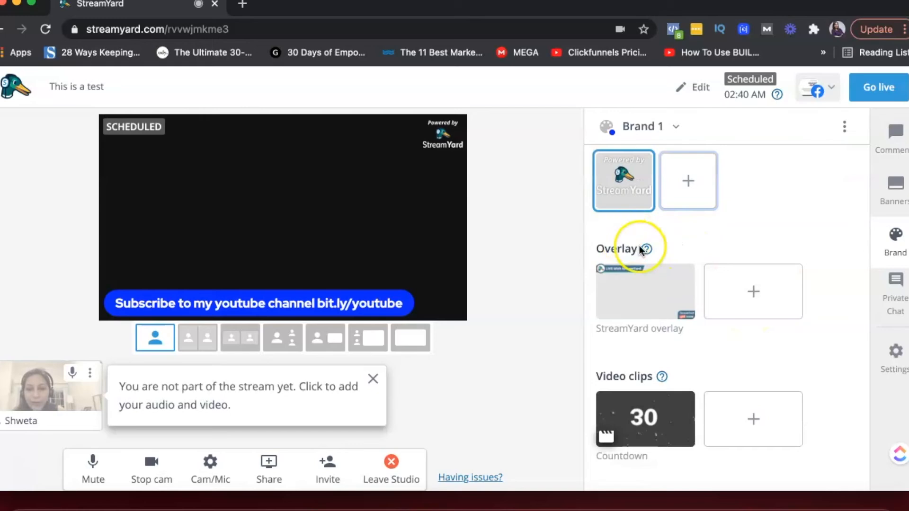
pyautogui.moveTo(646, 252)
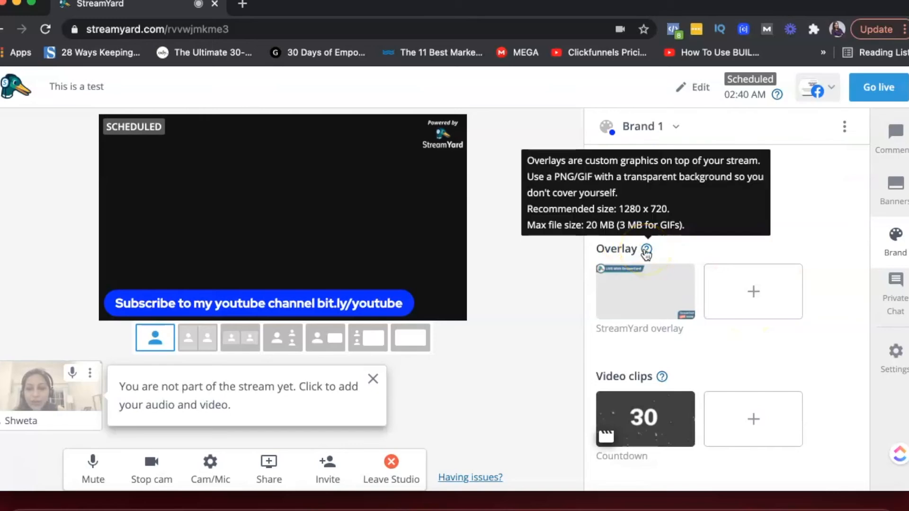
pyautogui.click(765, 314)
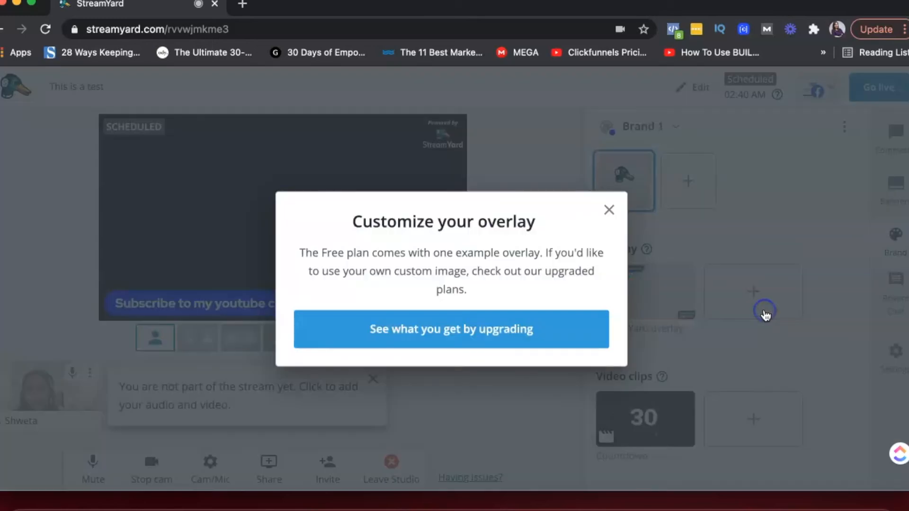
pyautogui.click(609, 210)
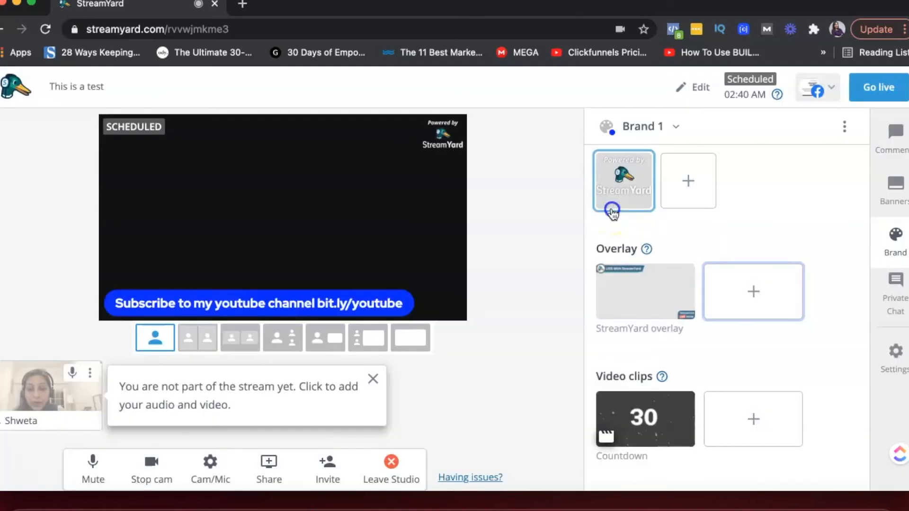
pyautogui.scroll(-4, 751, 276)
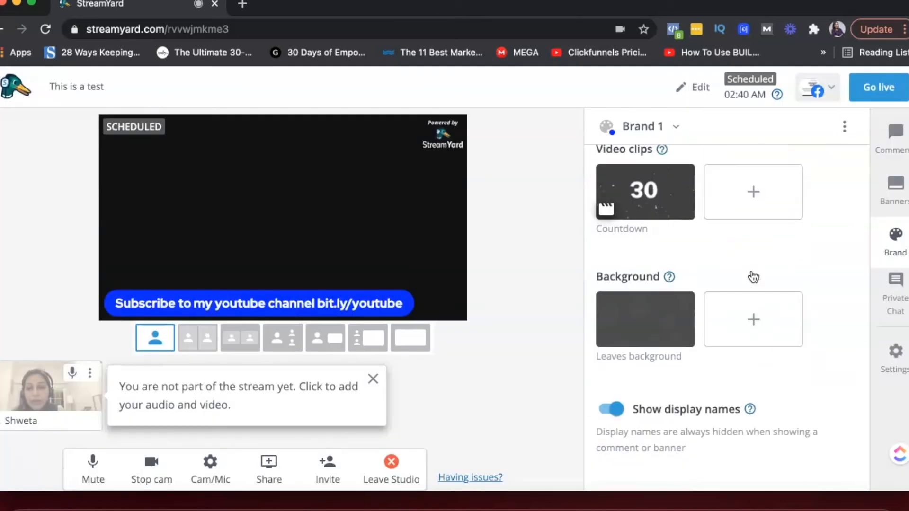
pyautogui.scroll(5, 754, 277)
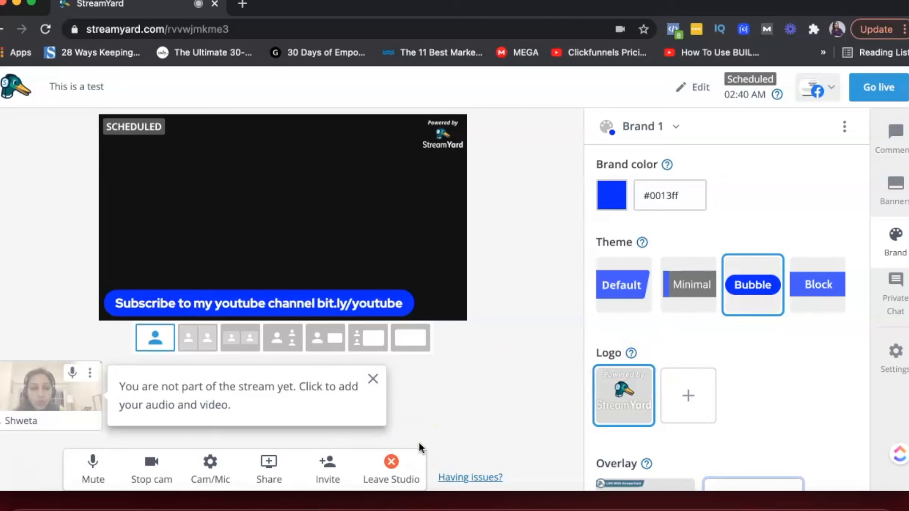
# Step: Try two multi-person layouts for the stream and return to the single-person layout
pyautogui.click(191, 347)
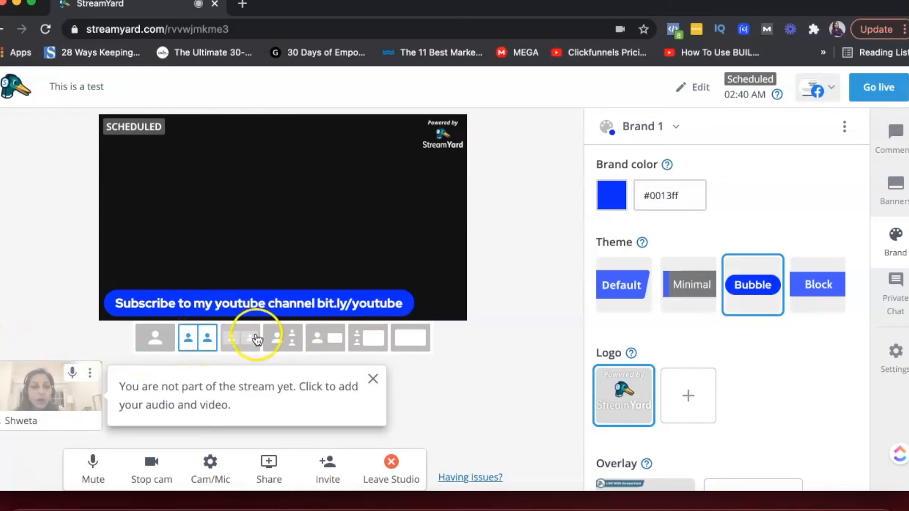
pyautogui.click(280, 341)
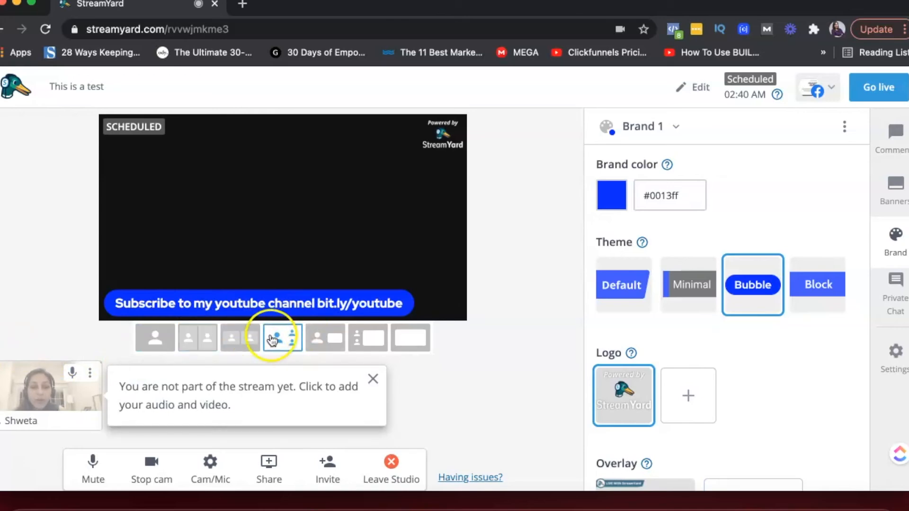
pyautogui.click(158, 337)
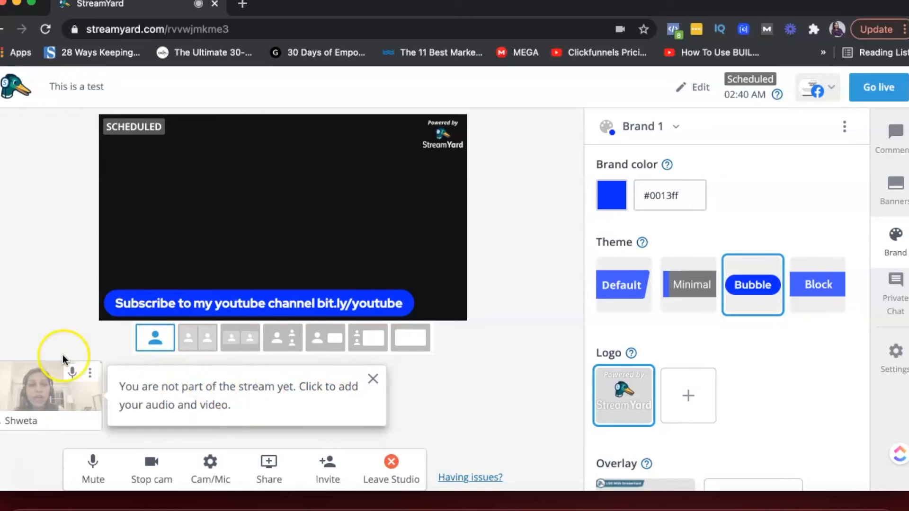
# Step: Add the host's own camera and audio to the stream
pyautogui.moveTo(32, 408)
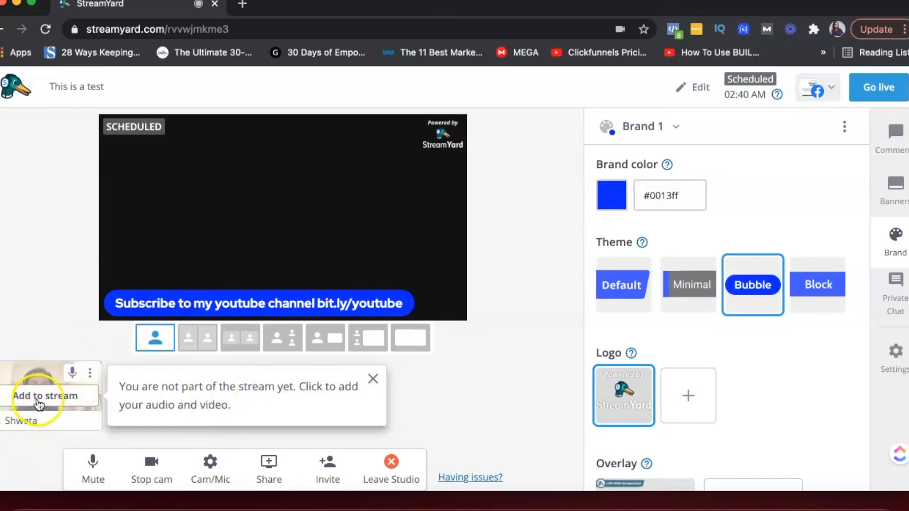
pyautogui.click(38, 402)
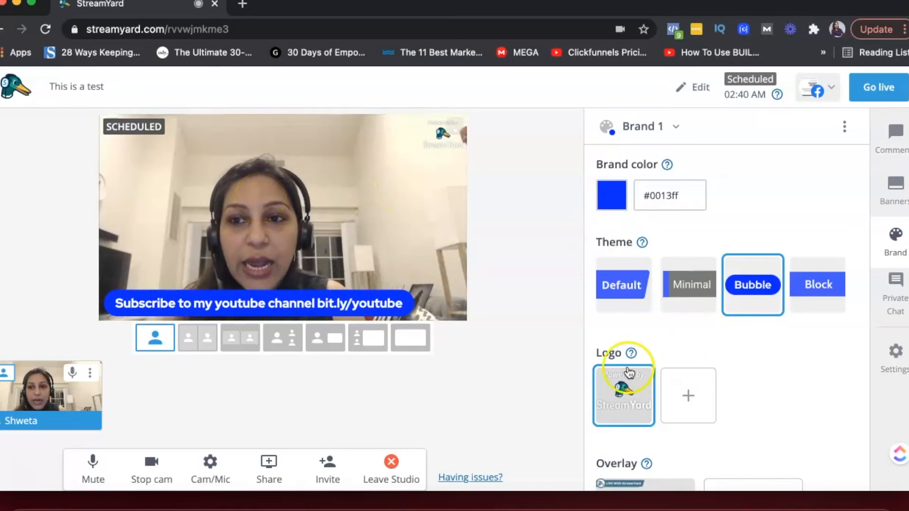
pyautogui.scroll(-4, 689, 393)
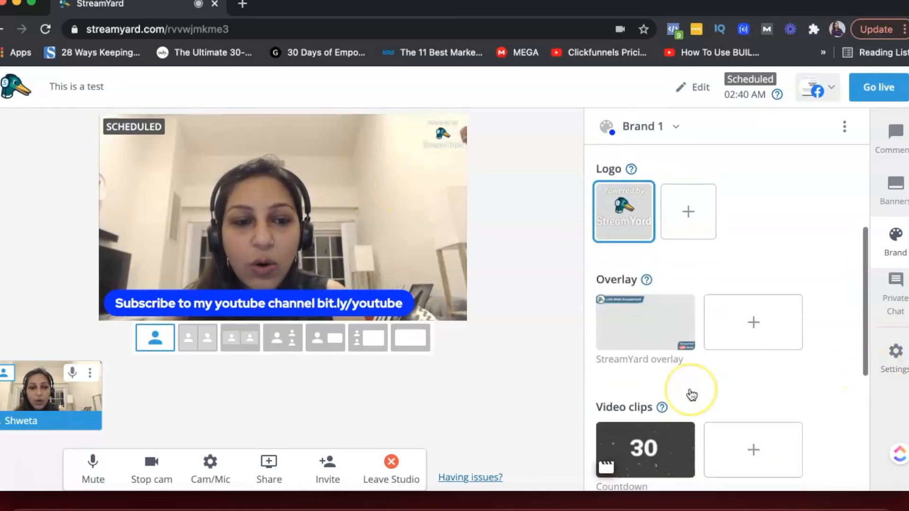
pyautogui.scroll(3, 691, 394)
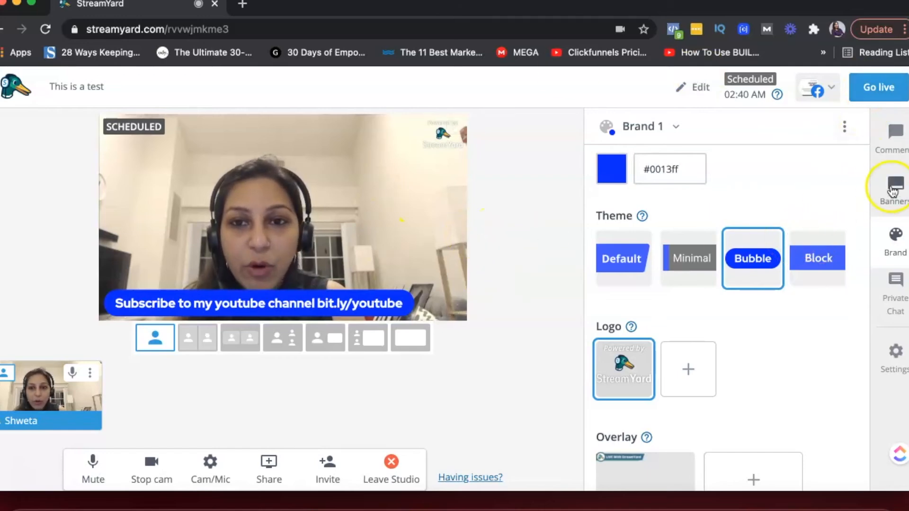
# Step: Open the studio's viewer comments and look over the example comment and the Facebook group notices
pyautogui.click(893, 133)
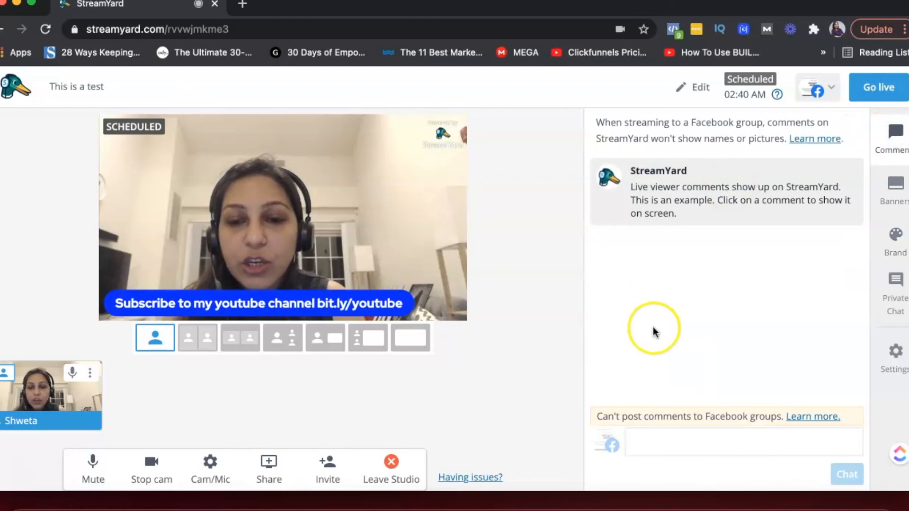
pyautogui.scroll(1, 708, 325)
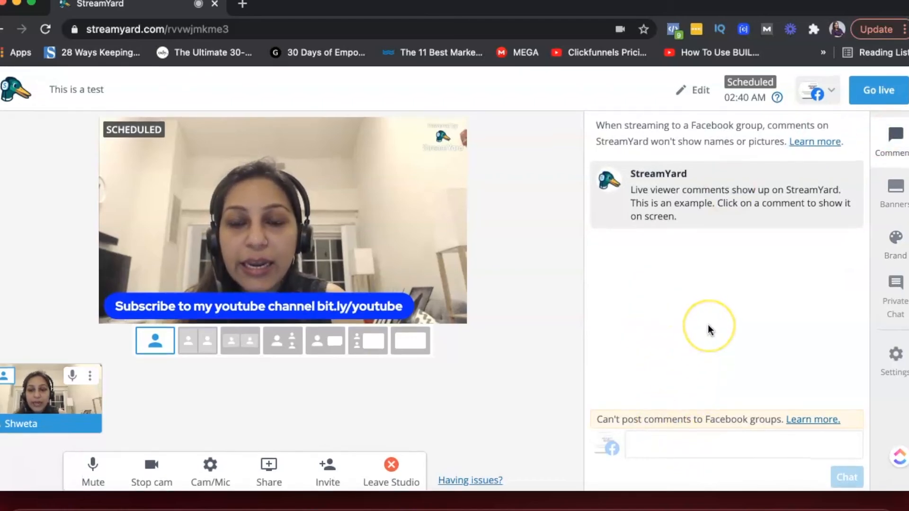
pyautogui.scroll(-1, 708, 330)
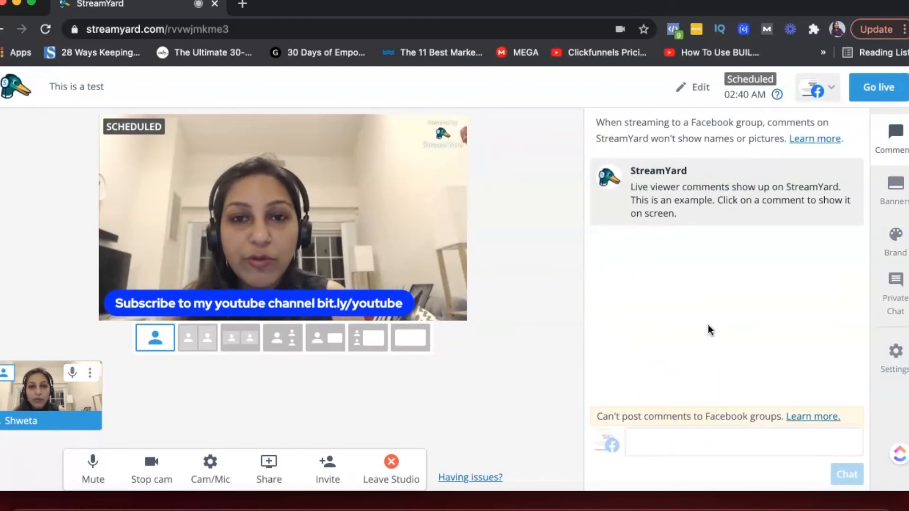
# Step: Review the studio's general, camera, audio, green screen and guest settings, and close them without changes
pyautogui.click(894, 363)
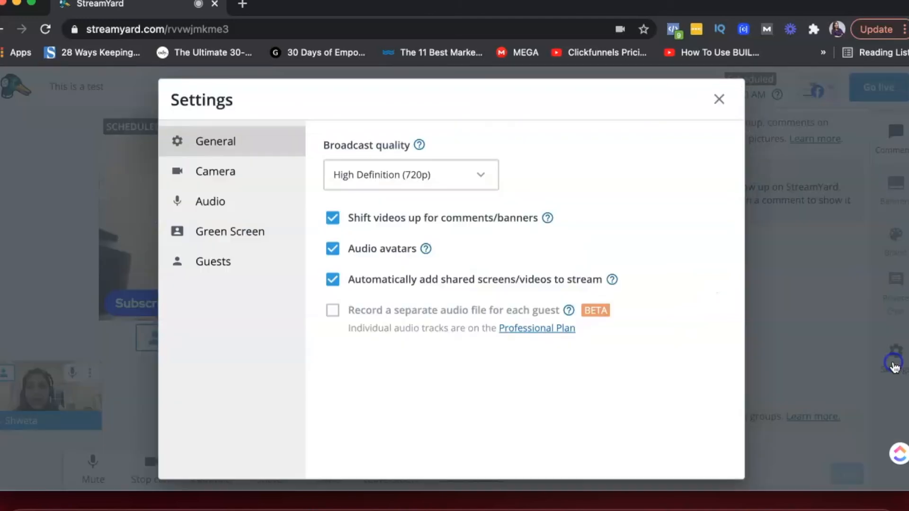
pyautogui.click(189, 172)
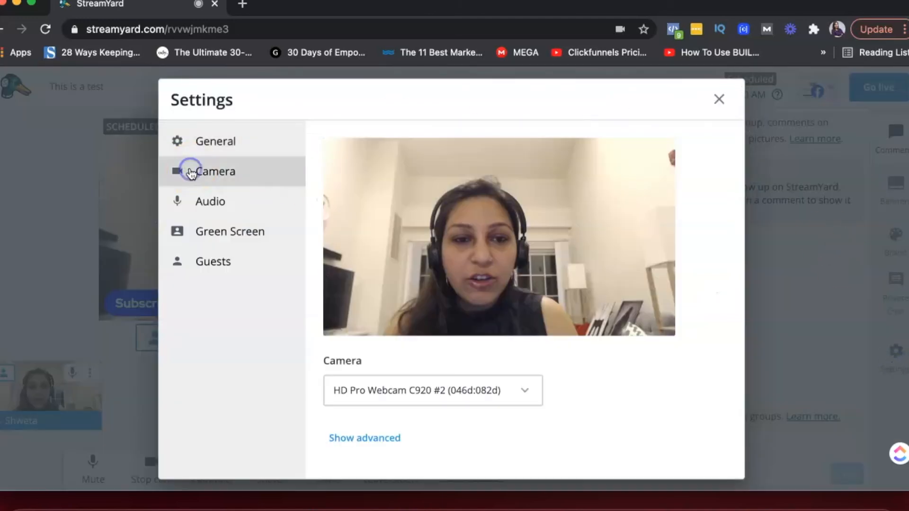
pyautogui.click(196, 207)
pyautogui.click(196, 231)
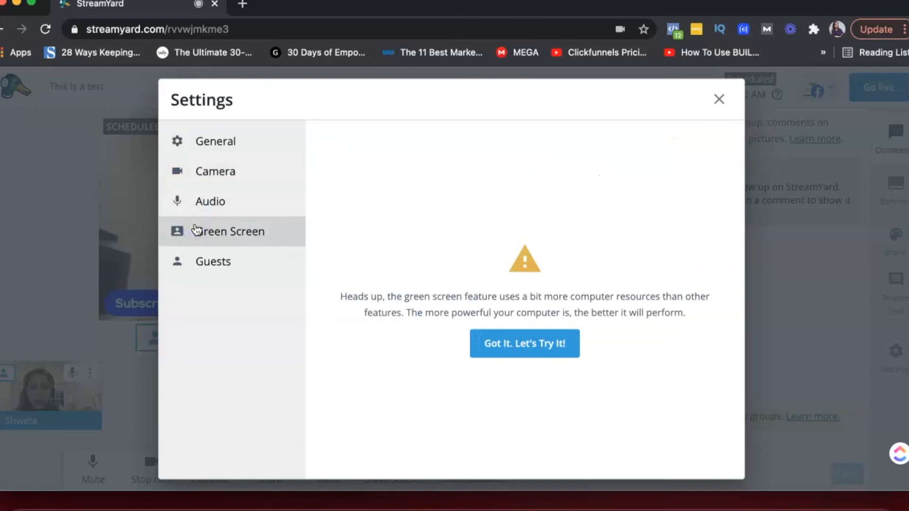
pyautogui.click(206, 271)
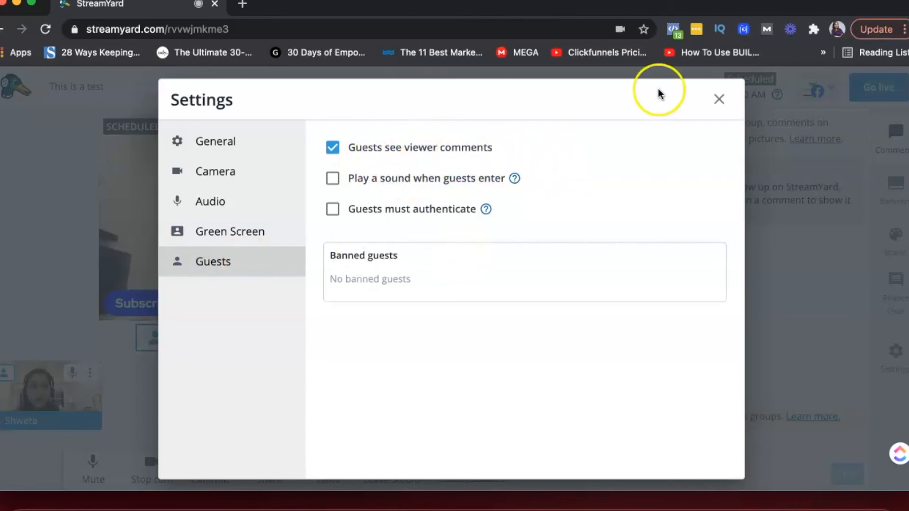
pyautogui.click(717, 99)
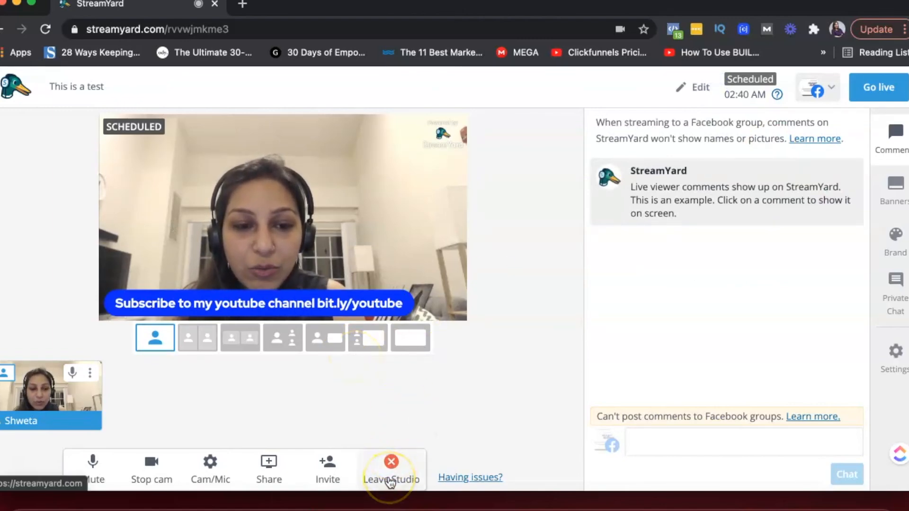
# Step: View the guest invitation link and its sharing options for the broadcast studio, and close the invitation
pyautogui.click(326, 464)
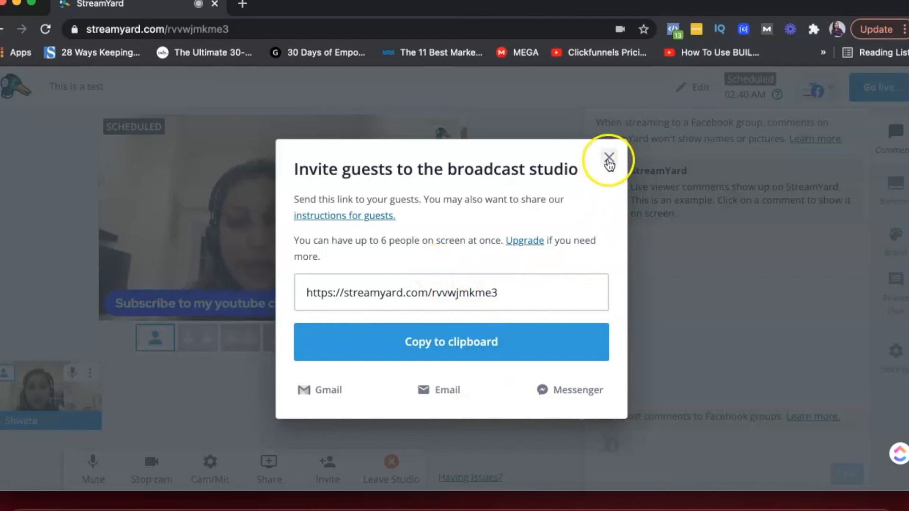
pyautogui.click(609, 157)
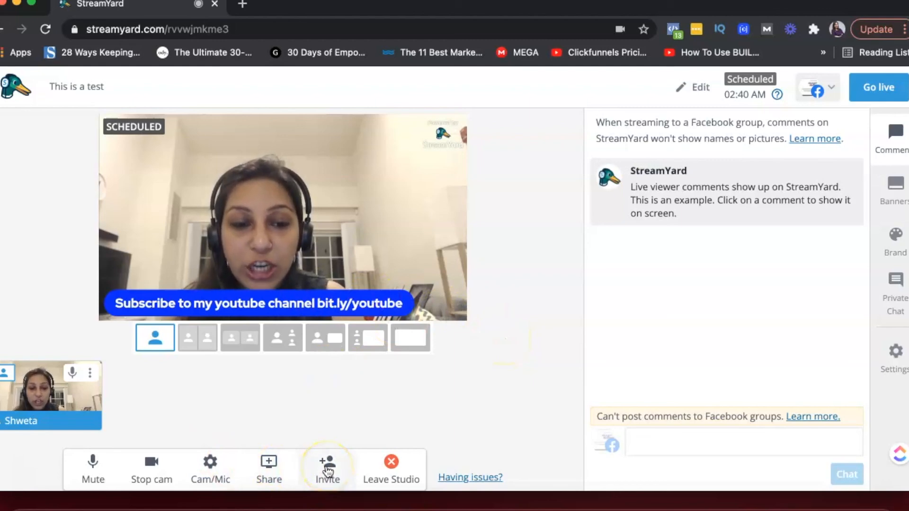
# Step: Leave the studio and delete the scheduled broadcast "This is a test" from the upcoming broadcasts
pyautogui.click(392, 463)
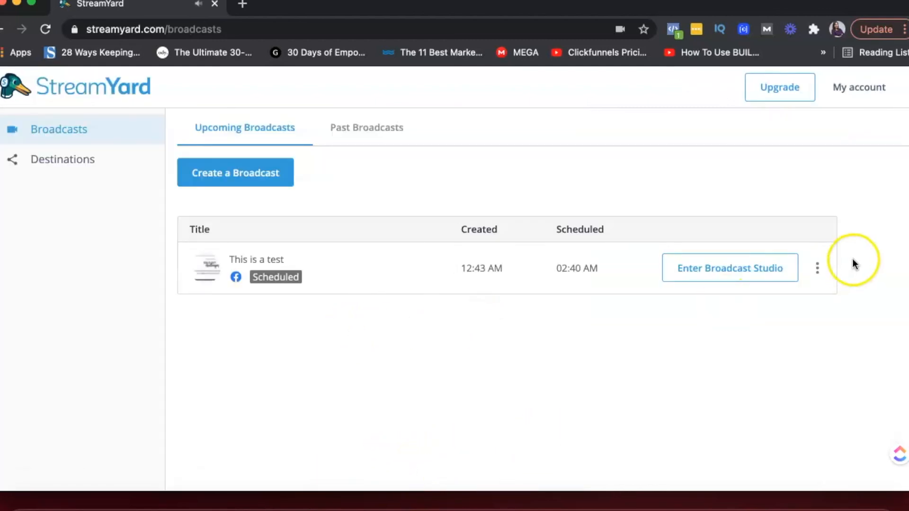
pyautogui.click(817, 268)
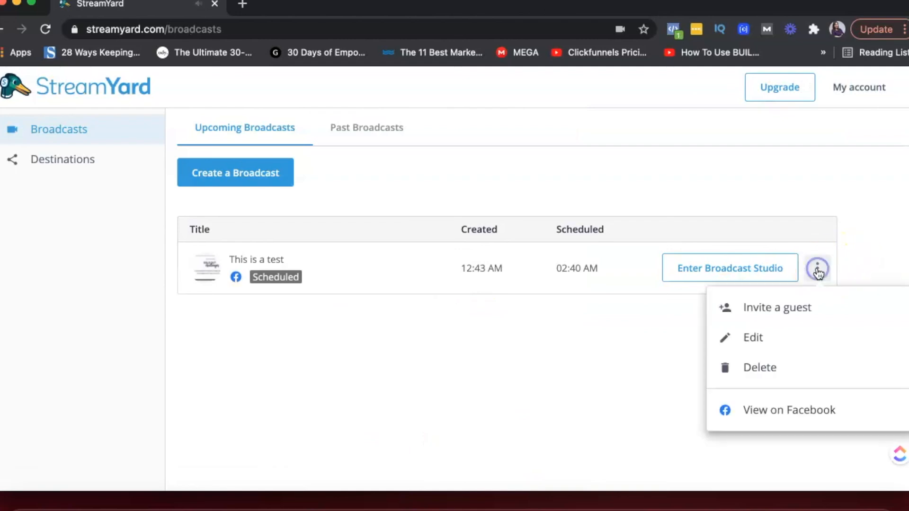
pyautogui.click(750, 374)
pyautogui.click(496, 340)
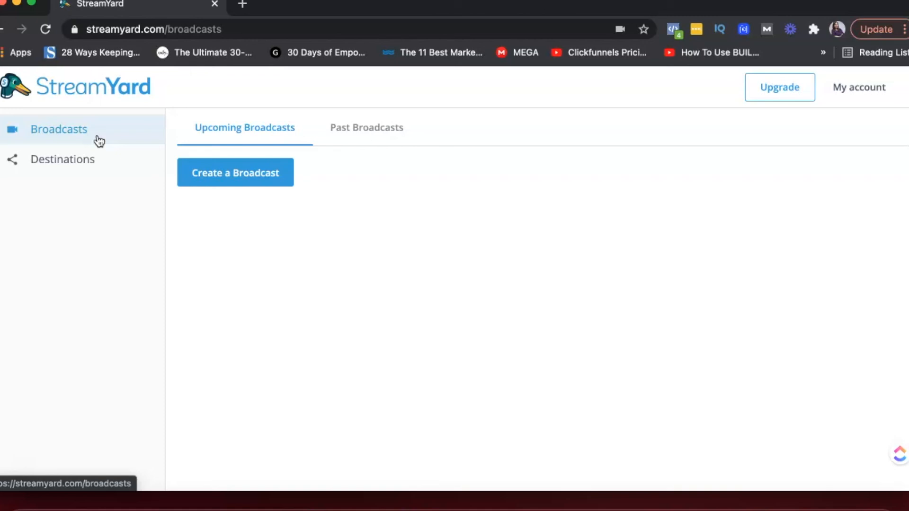
# Step: Look through the account settings and the billing page's plan, usage, payment method, billing info and invoice sections
pyautogui.click(862, 102)
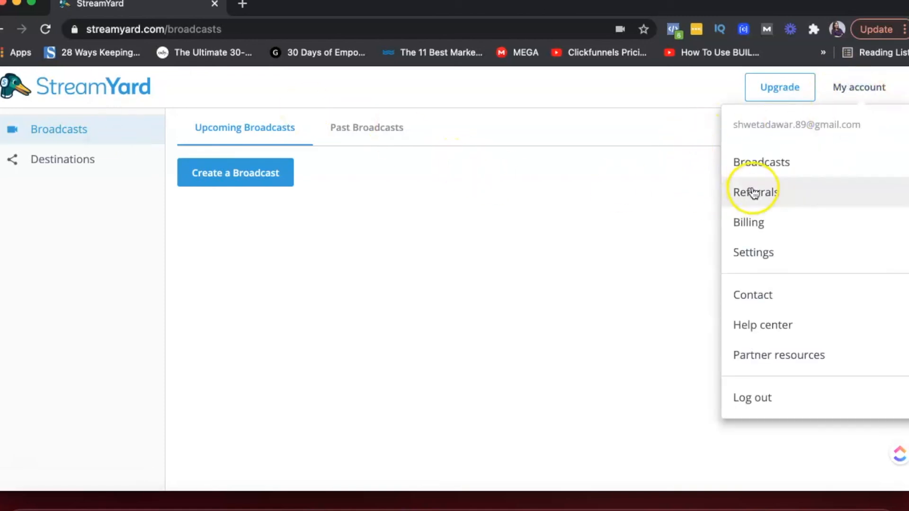
pyautogui.click(756, 250)
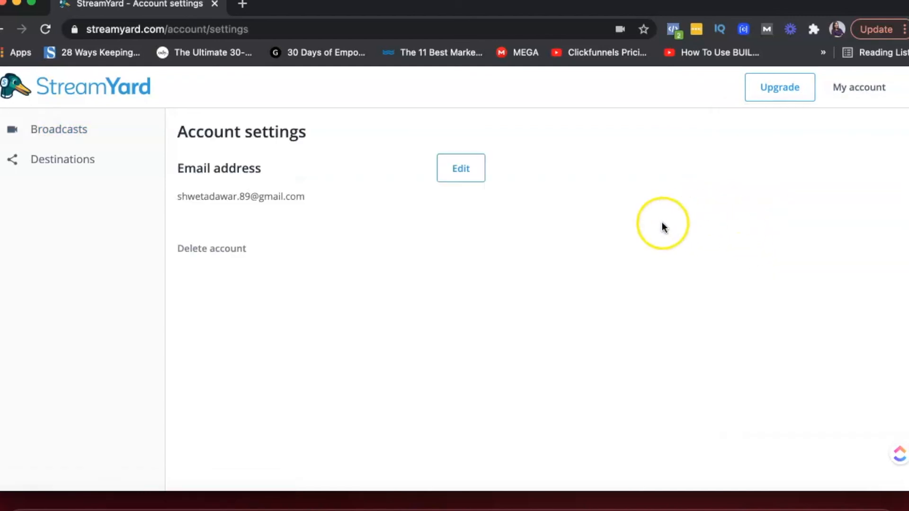
pyautogui.click(877, 94)
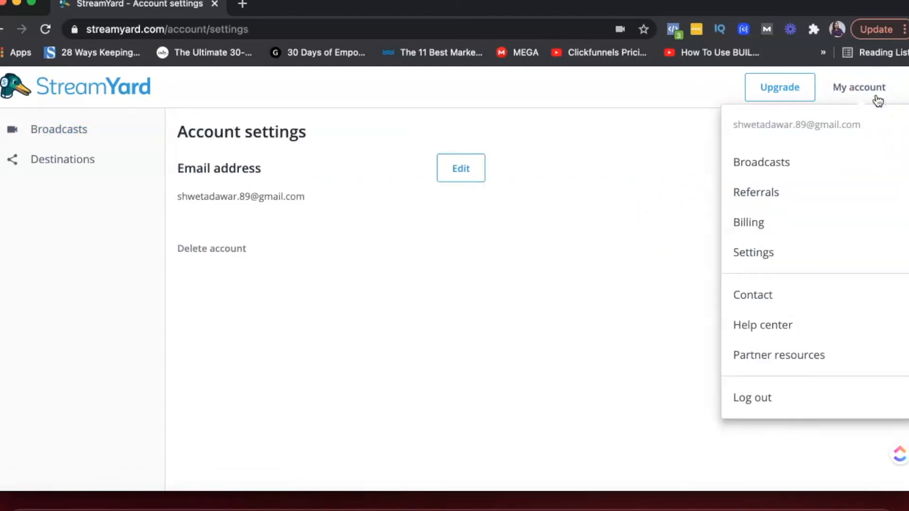
pyautogui.click(760, 227)
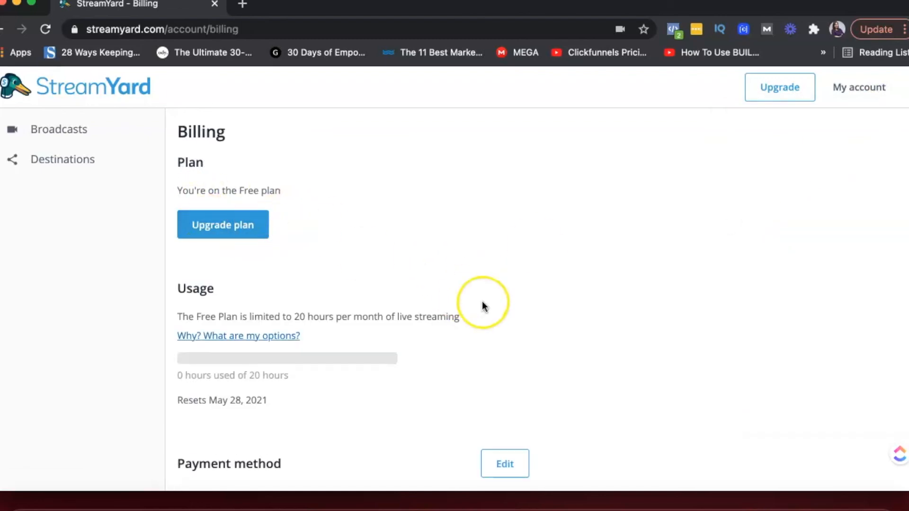
pyautogui.scroll(-3, 483, 305)
pyautogui.scroll(1, 483, 304)
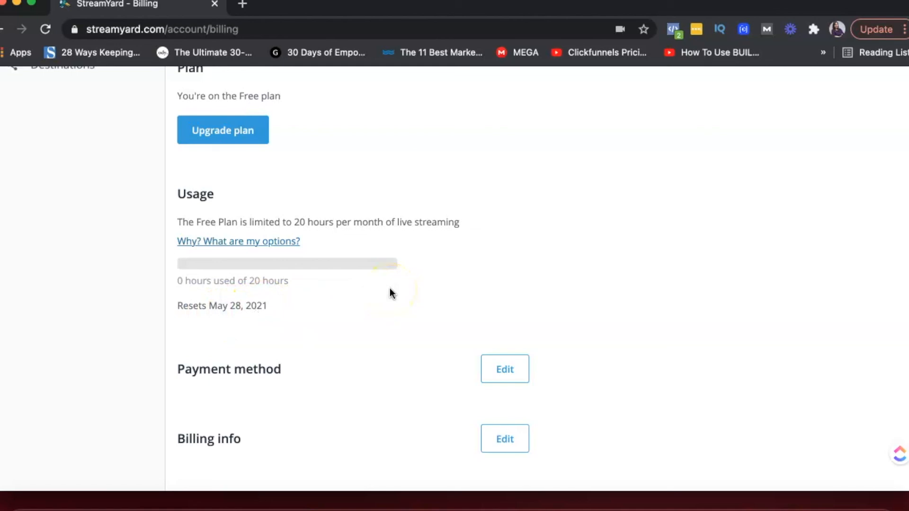
pyautogui.scroll(-3, 390, 287)
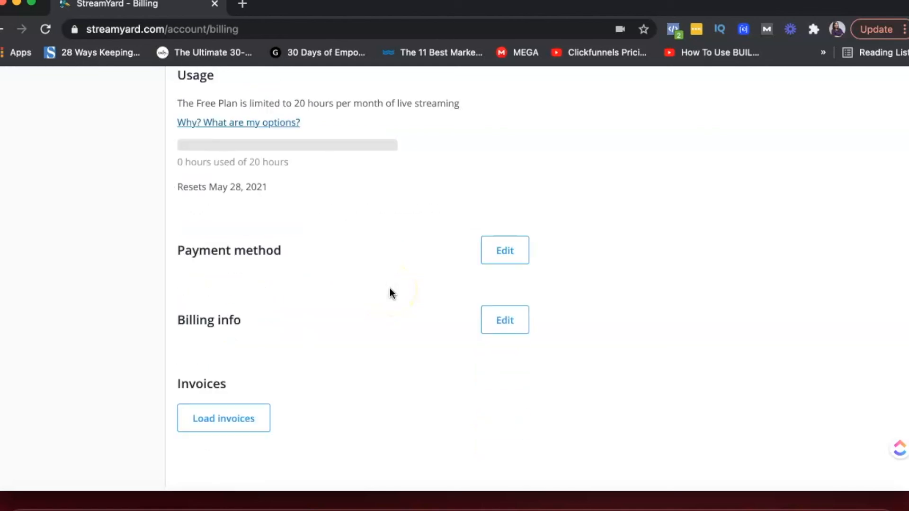
pyautogui.scroll(5, 390, 290)
pyautogui.click(883, 89)
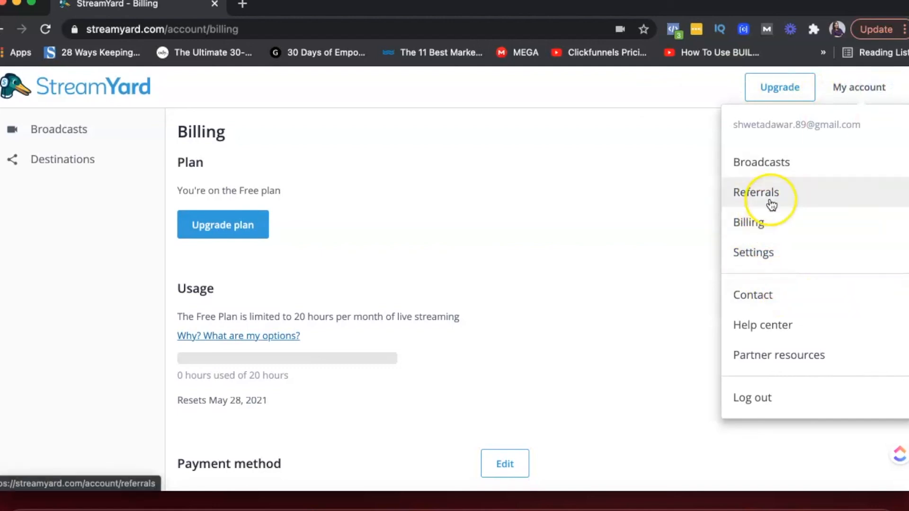
pyautogui.click(657, 321)
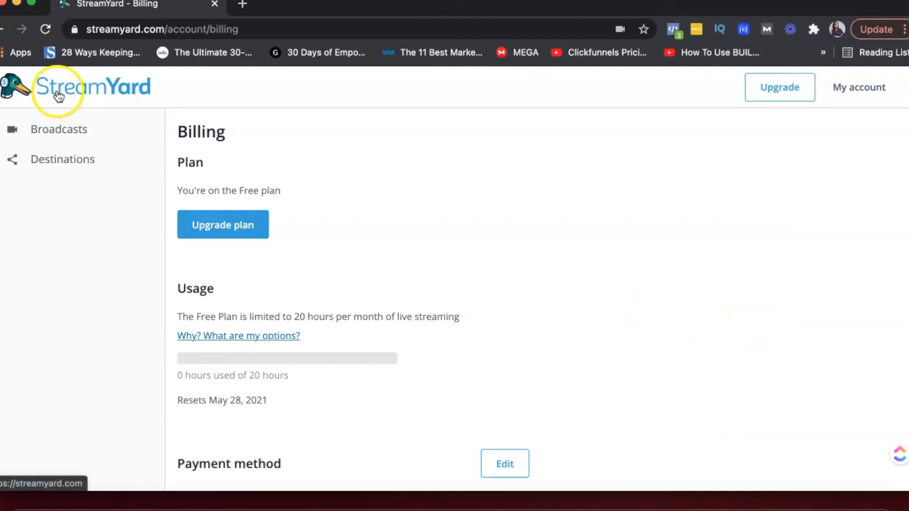